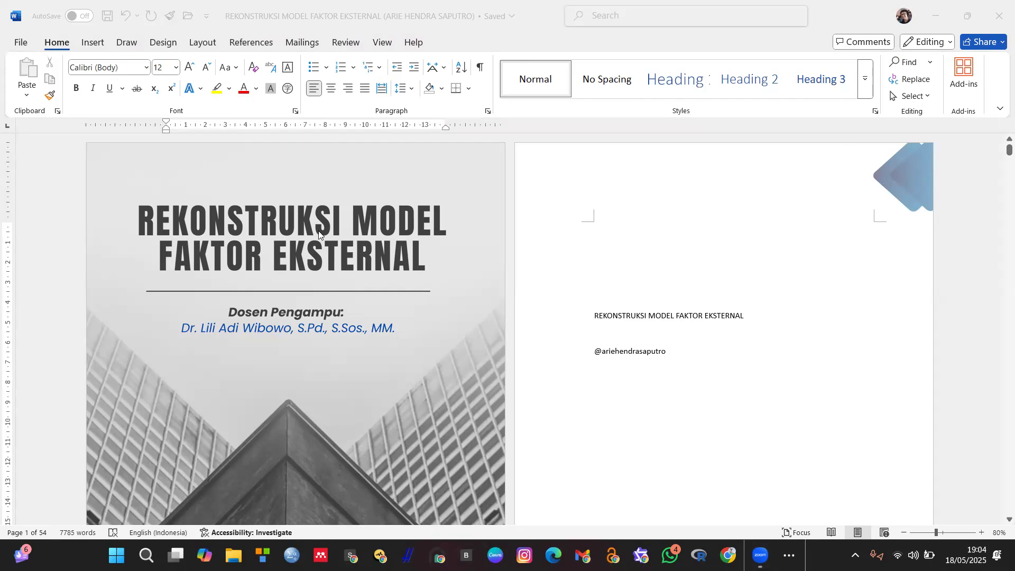
Examine the cover, the title page and the publication details page at the start of the document at 100% zoom
{"action": "left_click", "coordinate": [982, 535]}
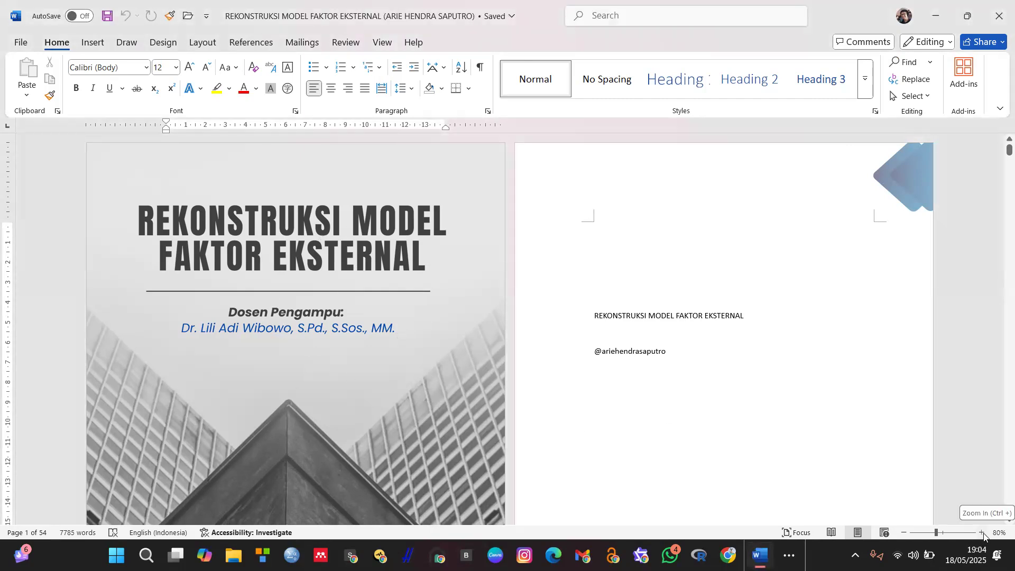
{"action": "left_click", "coordinate": [983, 533]}
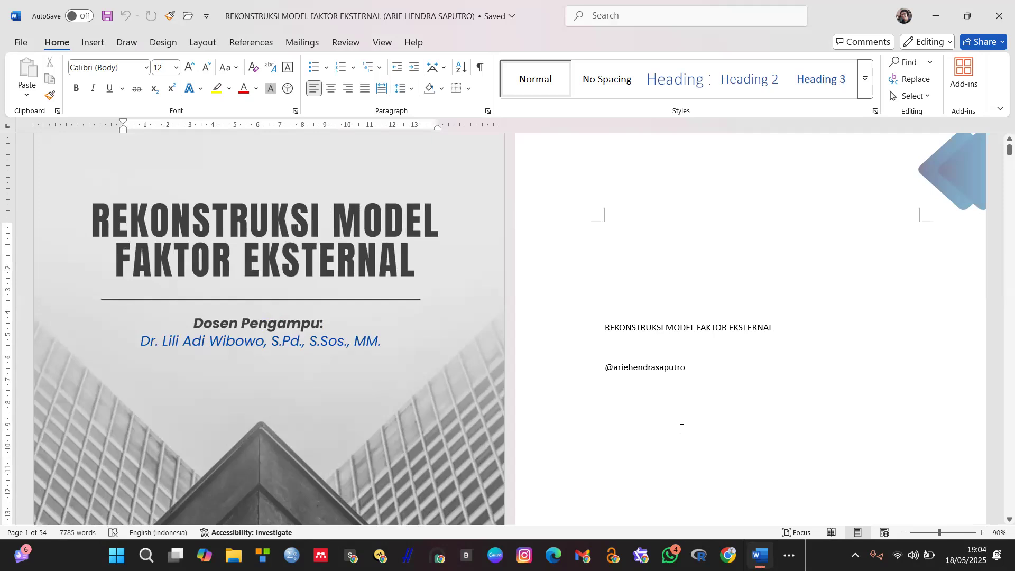
{"action": "left_click", "coordinate": [982, 533]}
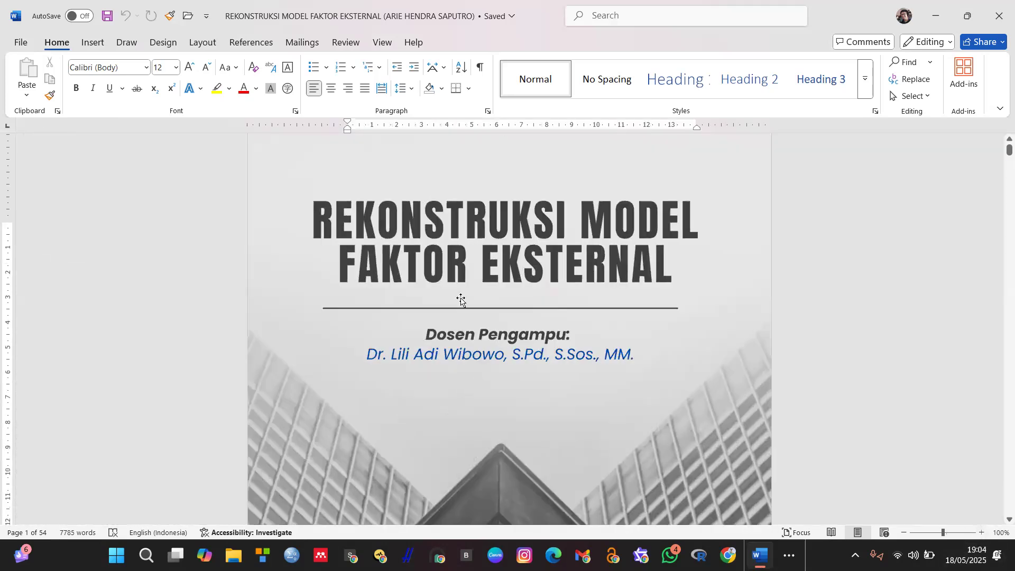
{"action": "scroll", "coordinate": [462, 300], "scroll_direction": "up", "scroll_amount": 1}
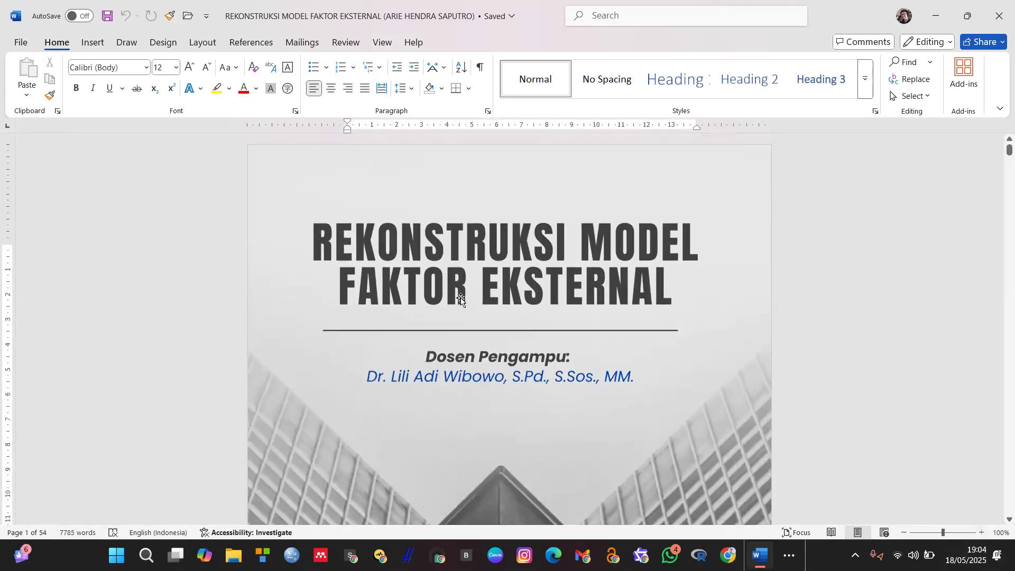
{"action": "left_click", "coordinate": [701, 332]}
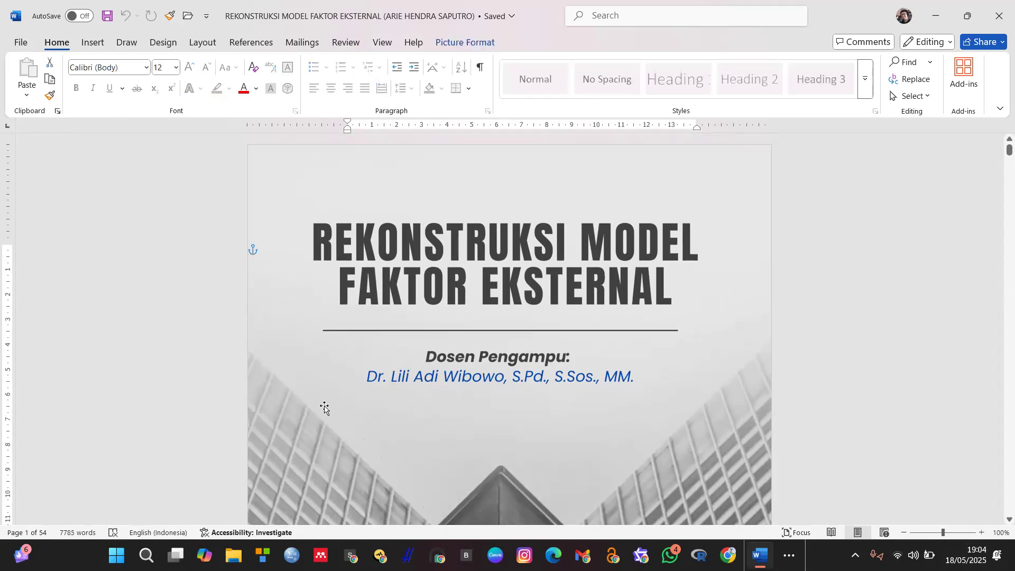
{"action": "scroll", "coordinate": [319, 406], "scroll_direction": "down", "scroll_amount": 20}
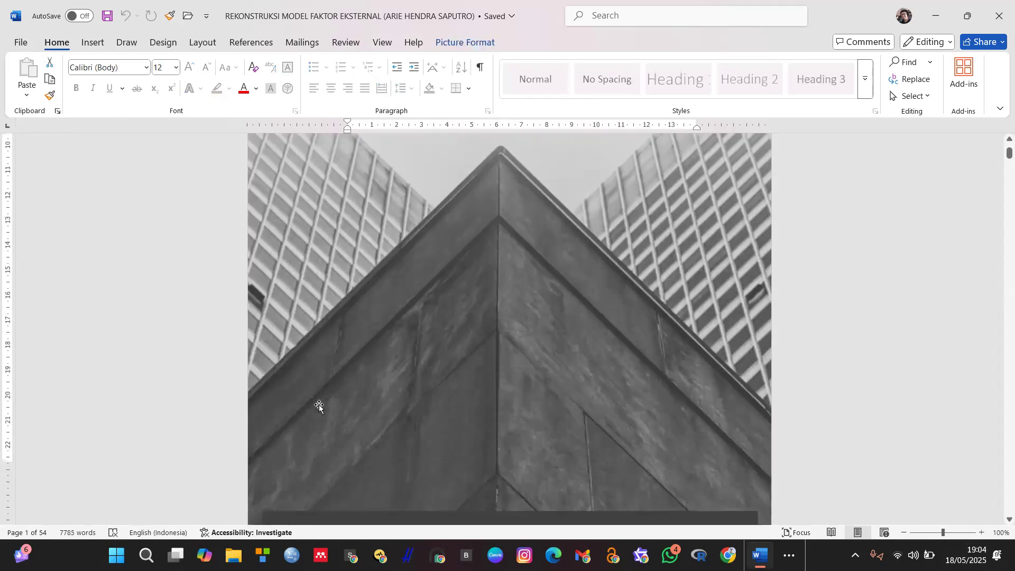
{"action": "scroll", "coordinate": [319, 406], "scroll_direction": "down", "scroll_amount": 10}
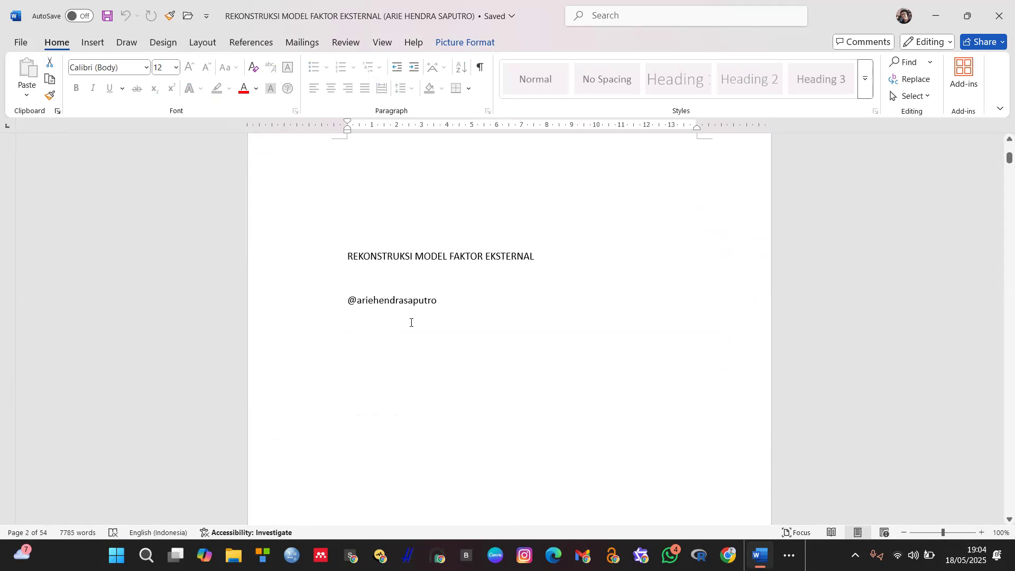
{"action": "scroll", "coordinate": [530, 326], "scroll_direction": "down", "scroll_amount": 1}
{"action": "scroll", "coordinate": [530, 326], "scroll_direction": "down", "scroll_amount": 1}
{"action": "scroll", "coordinate": [530, 327], "scroll_direction": "up", "scroll_amount": 1}
{"action": "scroll", "coordinate": [529, 327], "scroll_direction": "down", "scroll_amount": 3}
{"action": "scroll", "coordinate": [530, 327], "scroll_direction": "down", "scroll_amount": 7}
{"action": "scroll", "coordinate": [530, 327], "scroll_direction": "down", "scroll_amount": 8}
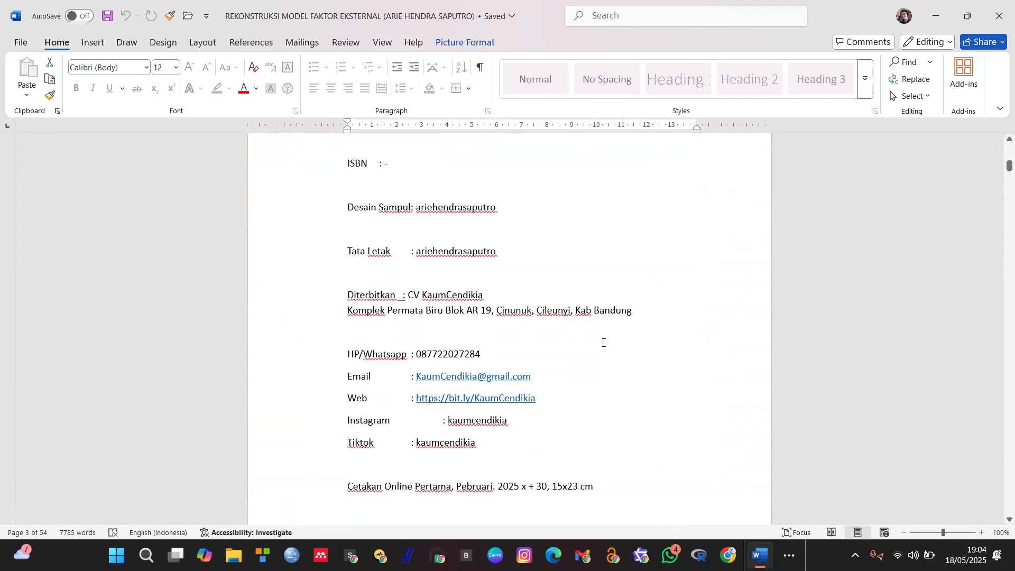
{"action": "scroll", "coordinate": [608, 330], "scroll_direction": "up", "scroll_amount": 15}
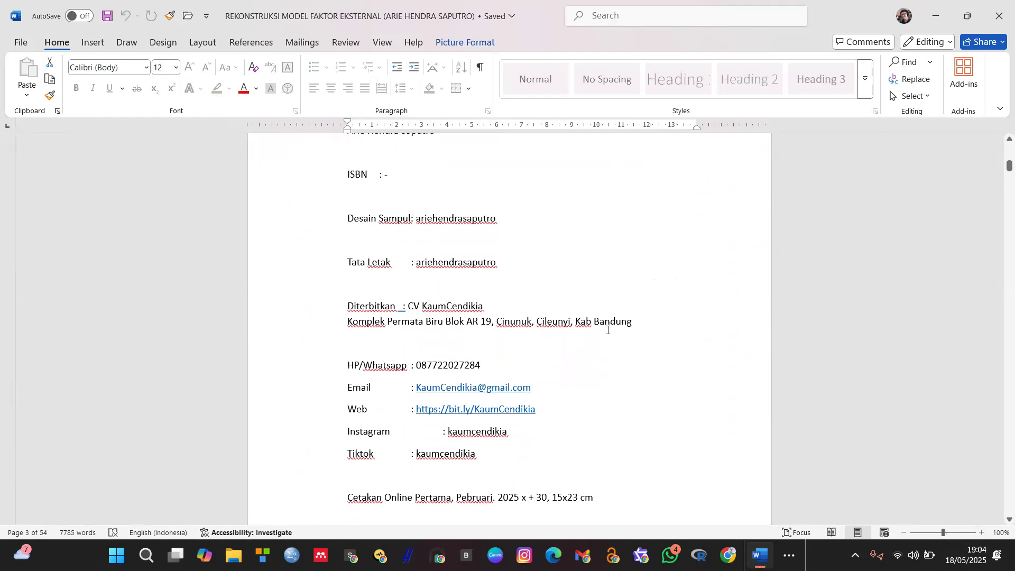
{"action": "scroll", "coordinate": [608, 330], "scroll_direction": "up", "scroll_amount": 13}
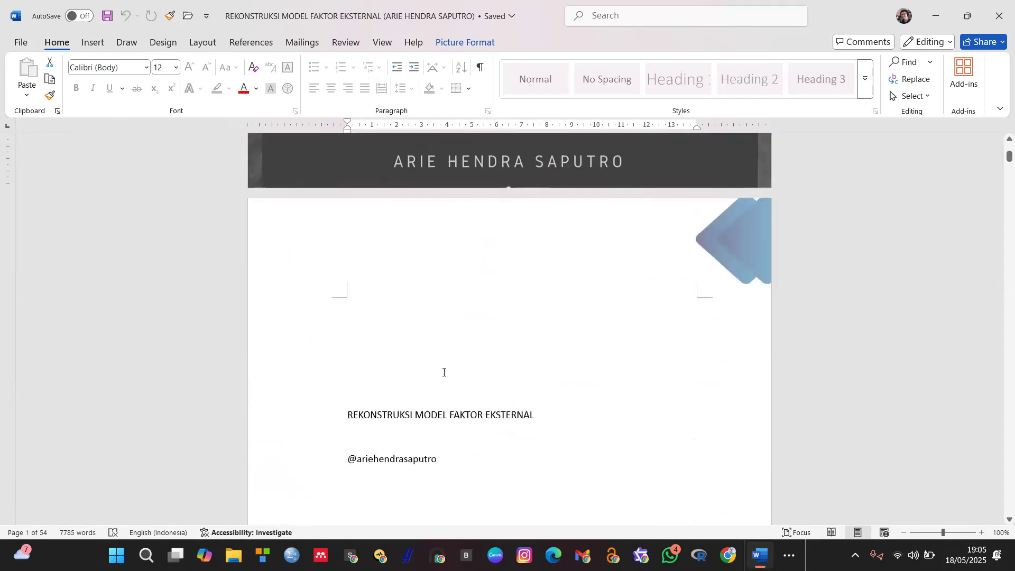
Remove the extra tab before the colon on the Instagram line of the publication details so it aligns with the other lines
{"action": "scroll", "coordinate": [443, 372], "scroll_direction": "down", "scroll_amount": 7}
{"action": "scroll", "coordinate": [444, 364], "scroll_direction": "down", "scroll_amount": 12}
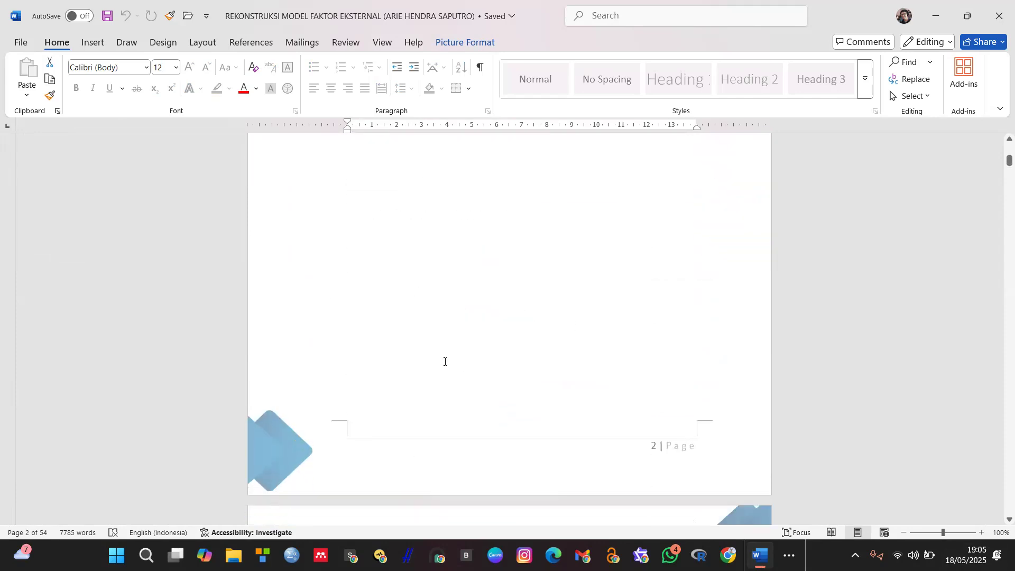
{"action": "scroll", "coordinate": [444, 359], "scroll_direction": "down", "scroll_amount": 11}
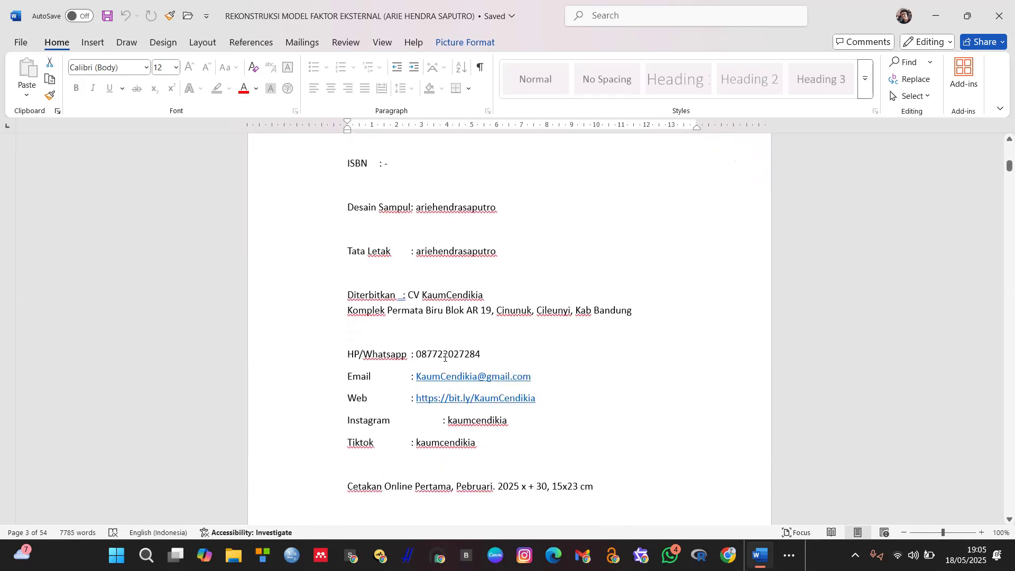
{"action": "left_click", "coordinate": [443, 418]}
{"action": "key", "text": "BackSpace"}
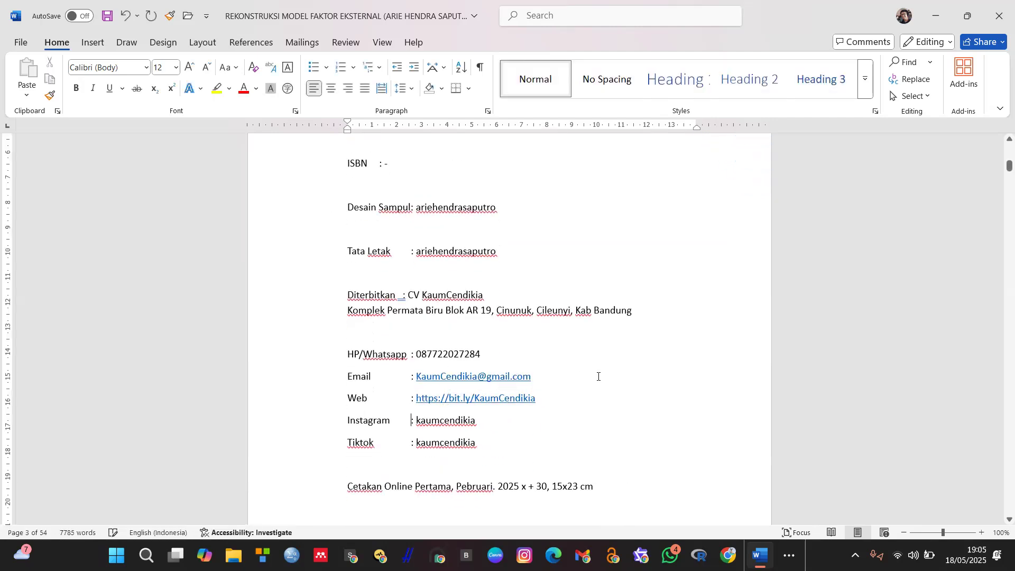
Delete the entire old table of contents under the DAFTAR ISI title, from its blank first line through the last entry
{"action": "scroll", "coordinate": [598, 377], "scroll_direction": "down", "scroll_amount": 9}
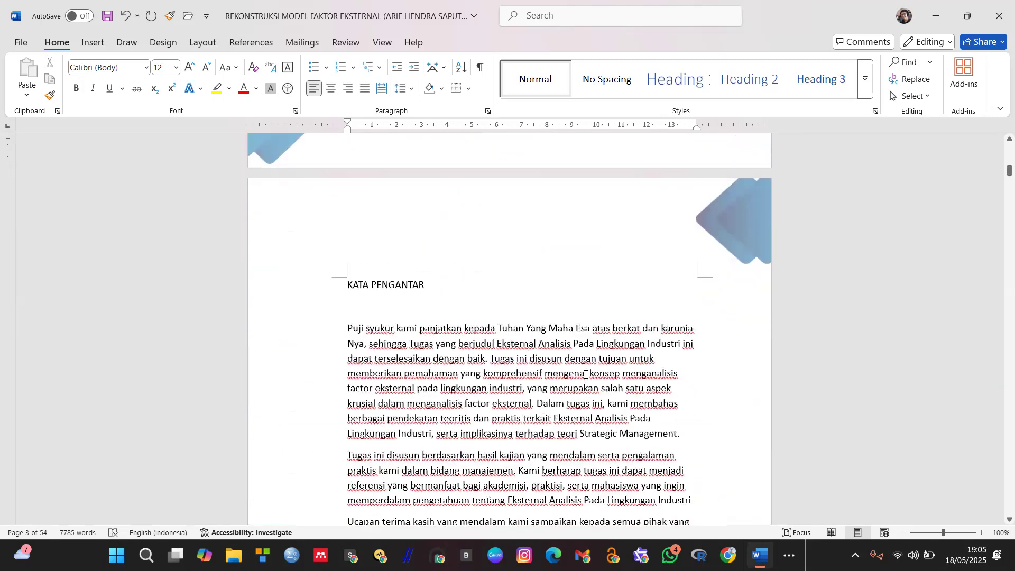
{"action": "scroll", "coordinate": [585, 374], "scroll_direction": "down", "scroll_amount": 10}
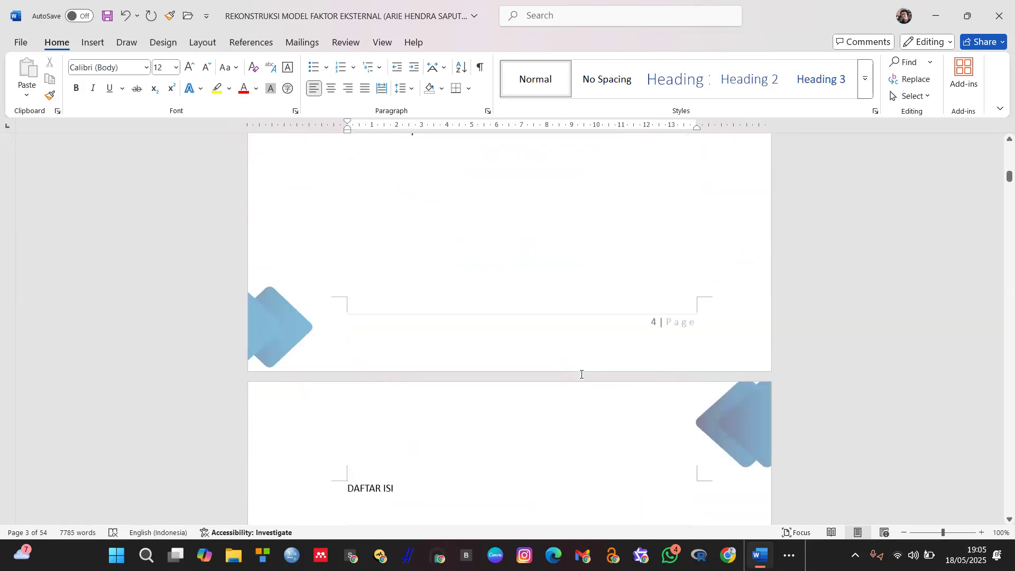
{"action": "scroll", "coordinate": [581, 374], "scroll_direction": "down", "scroll_amount": 5}
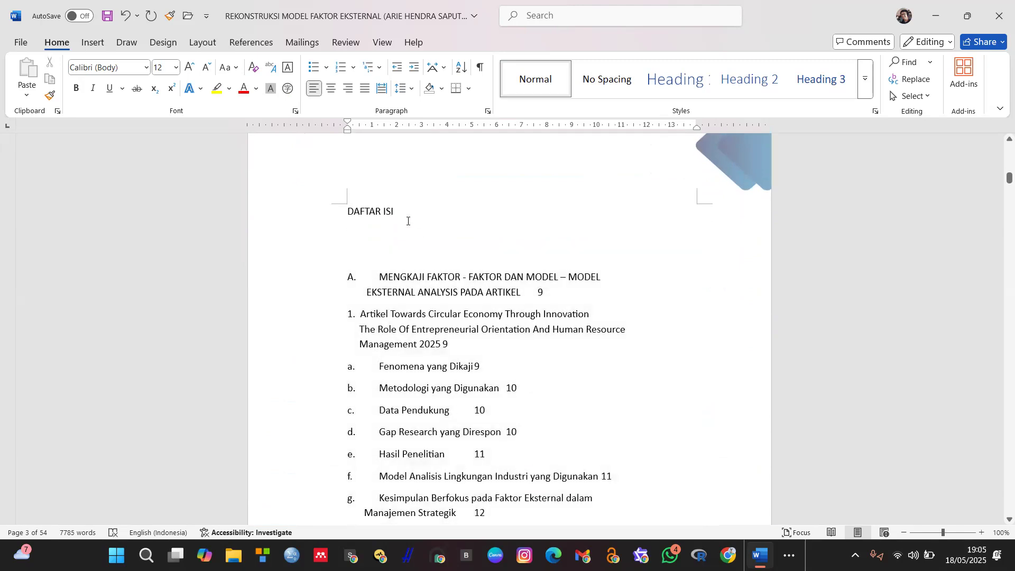
{"action": "left_click", "coordinate": [426, 265]}
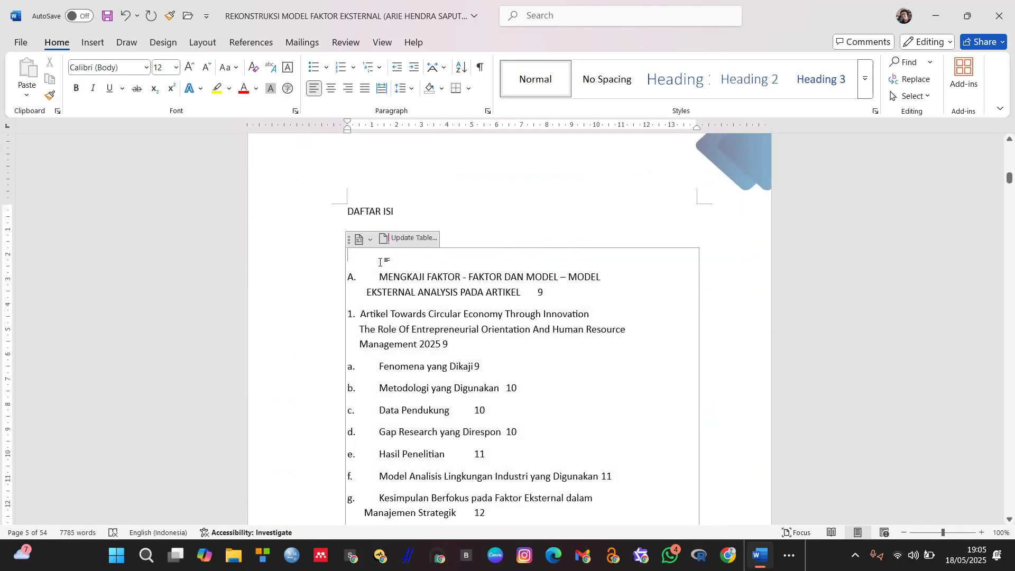
{"action": "key", "text": "shift+Page_Down"}
{"action": "key", "text": "shift+Page_Down"}
{"action": "key", "text": "shift+Page_Down"}
{"action": "key", "text": "shift+Page_Down"}
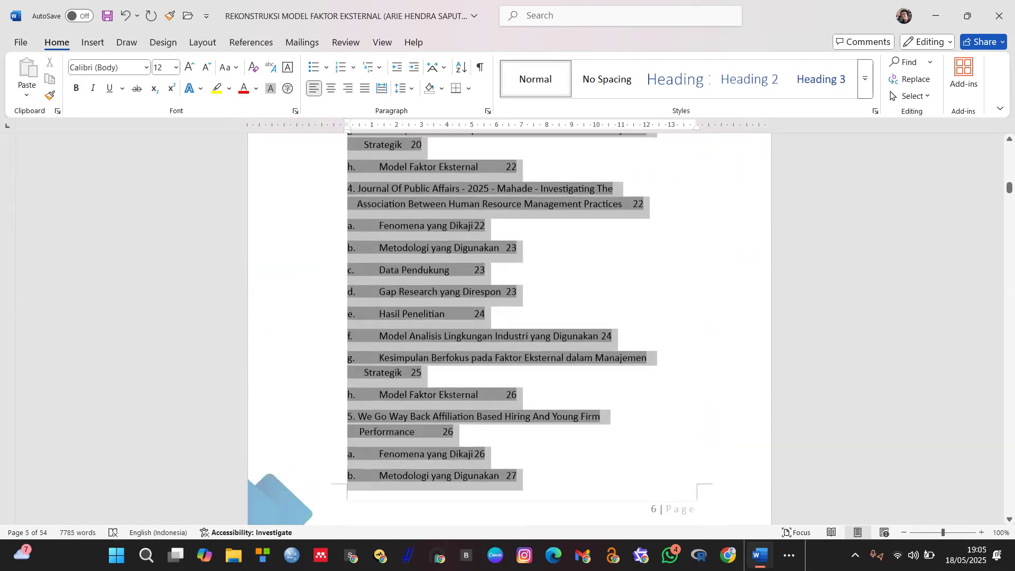
{"action": "left_click_drag", "start_coordinate": [498, 528], "coordinate": [498, 503]}
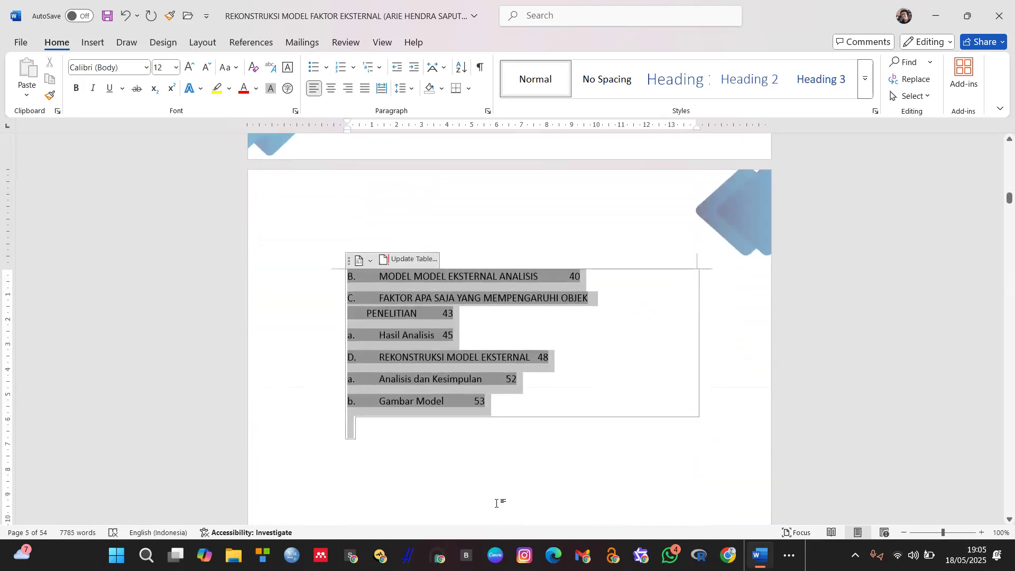
{"action": "key", "text": "Delete"}
Apply the Heading 1 style to the title "MENGKAJI FAKTOR - FAKTOR DAN MODEL – MODEL EKSTERNAL ANALYSIS PADA ARTIKEL" on page 7
{"action": "scroll", "coordinate": [501, 399], "scroll_direction": "down", "scroll_amount": 5}
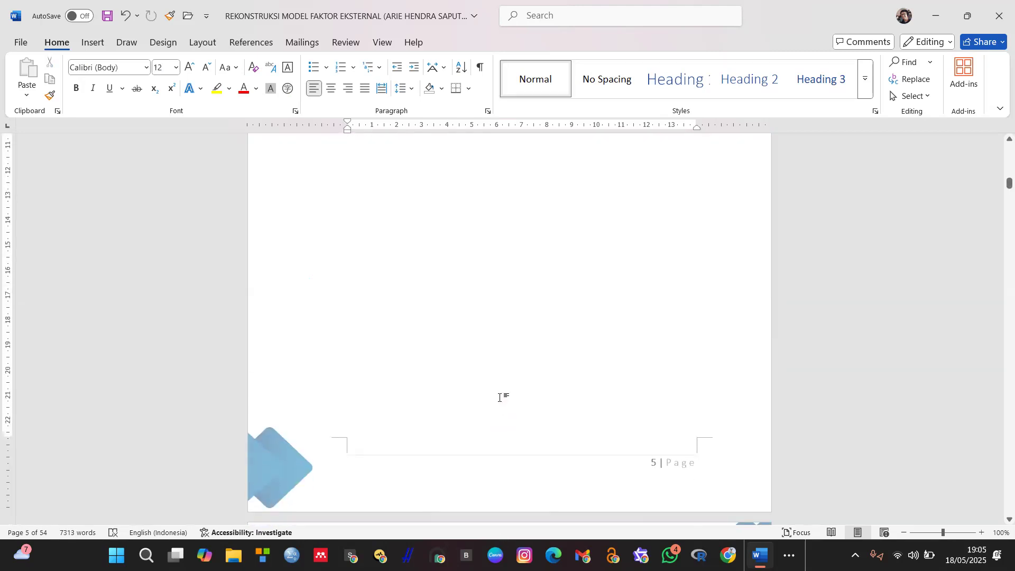
{"action": "scroll", "coordinate": [500, 398], "scroll_direction": "down", "scroll_amount": 4}
{"action": "scroll", "coordinate": [498, 396], "scroll_direction": "down", "scroll_amount": 3}
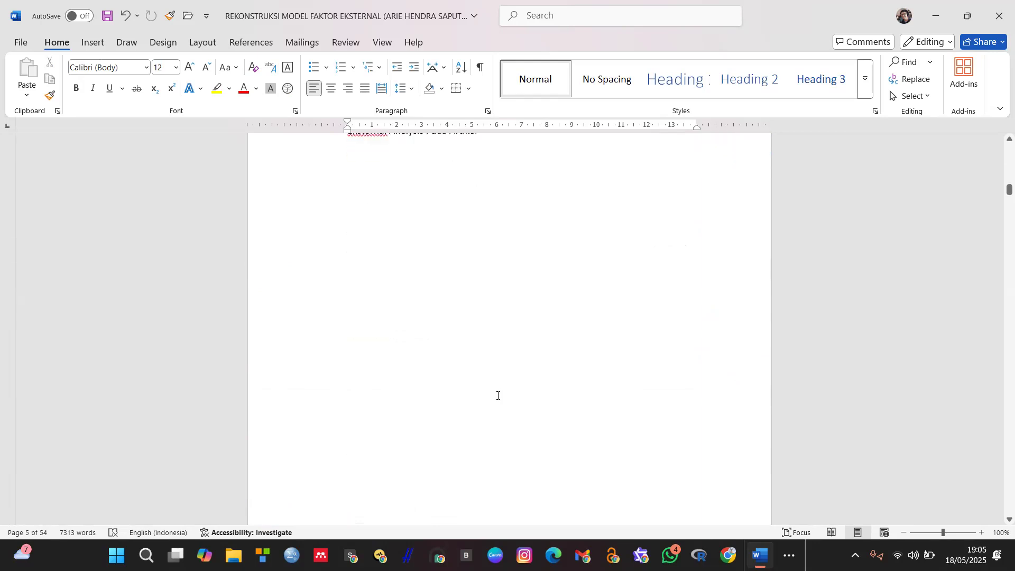
{"action": "scroll", "coordinate": [497, 396], "scroll_direction": "down", "scroll_amount": 5}
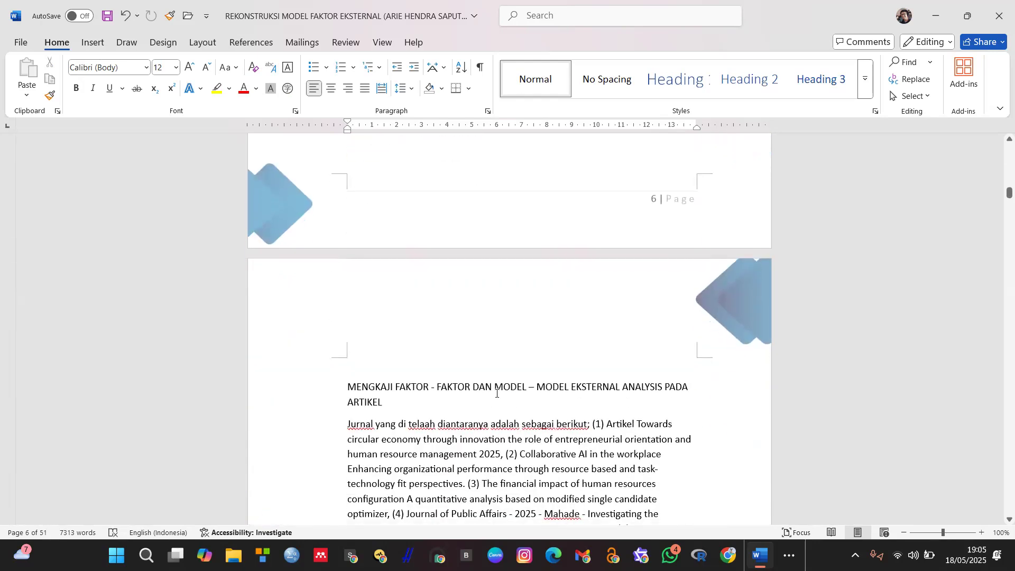
{"action": "scroll", "coordinate": [484, 362], "scroll_direction": "down", "scroll_amount": 2}
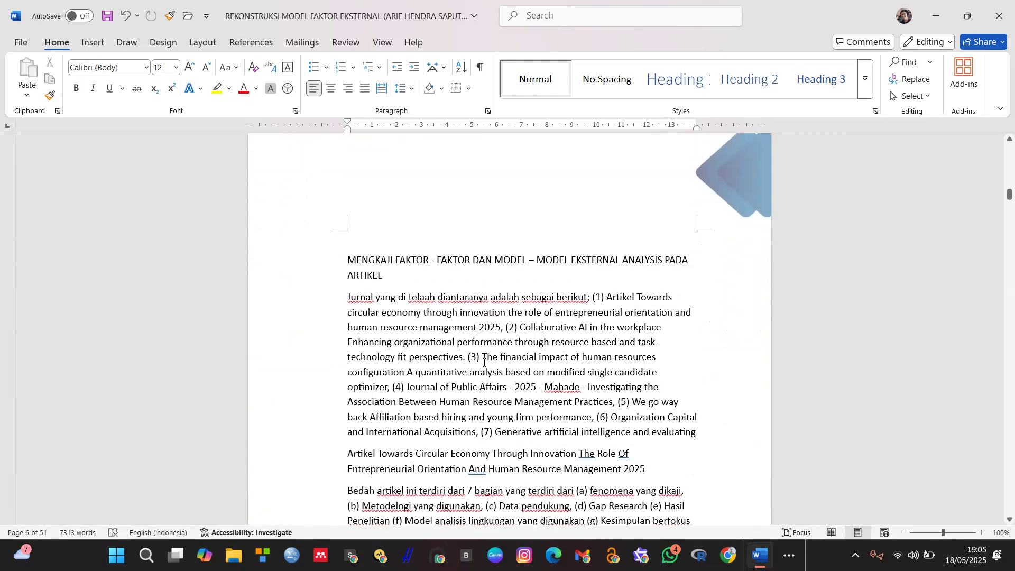
{"action": "scroll", "coordinate": [484, 362], "scroll_direction": "down", "scroll_amount": 1}
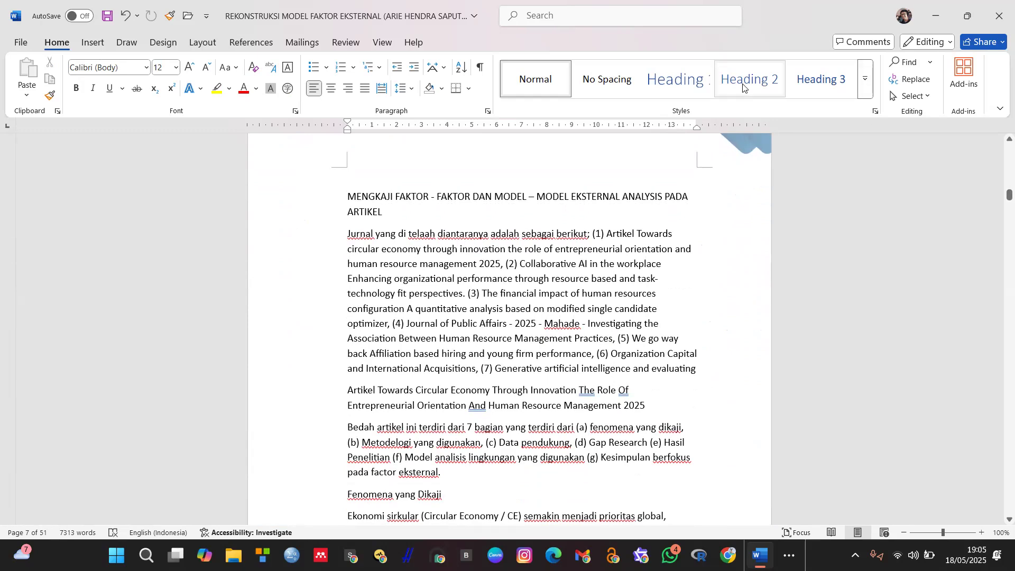
{"action": "left_click", "coordinate": [687, 88]}
{"action": "left_click_drag", "start_coordinate": [388, 212], "coordinate": [355, 206]}
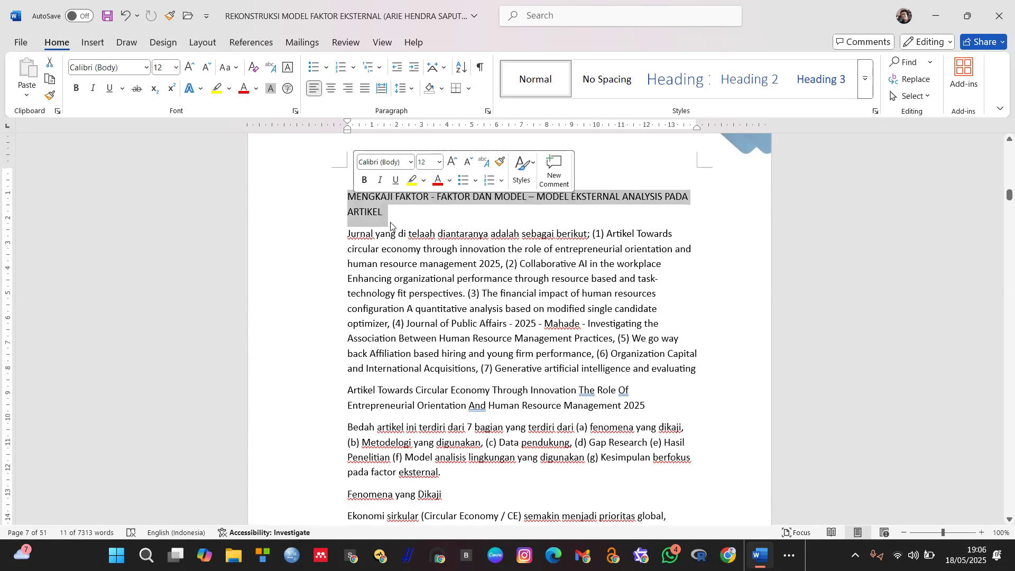
{"action": "left_click", "coordinate": [707, 79]}
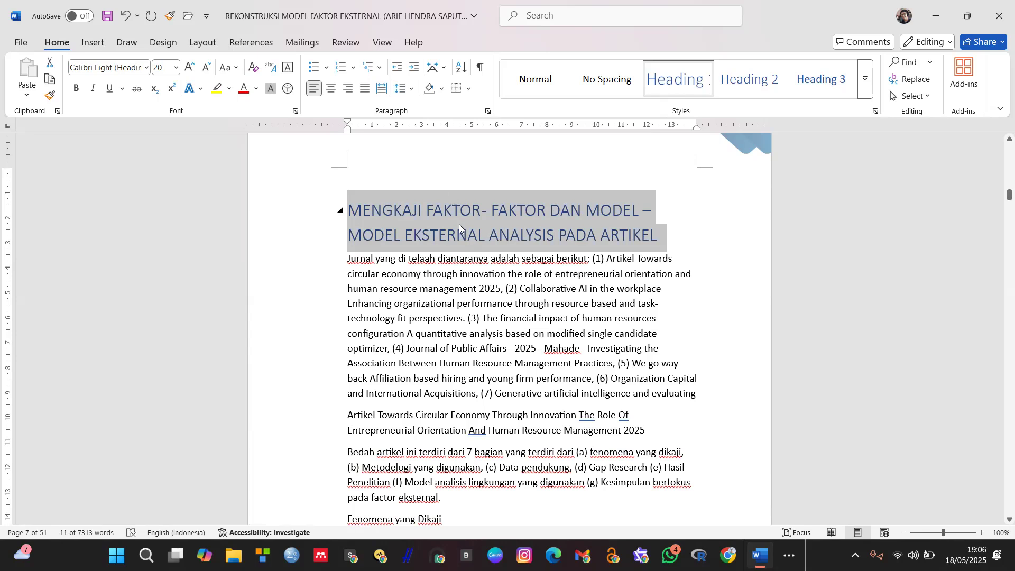
Set the selected "MENGKAJI FAKTOR" heading to Times New Roman, size 12
{"action": "left_click", "coordinate": [147, 67]}
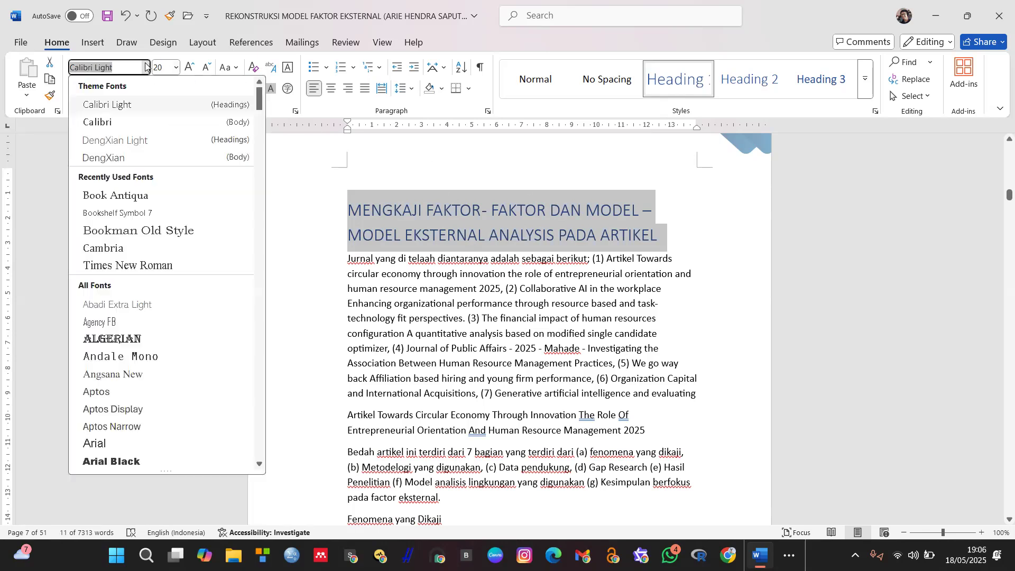
{"action": "left_click", "coordinate": [168, 267]}
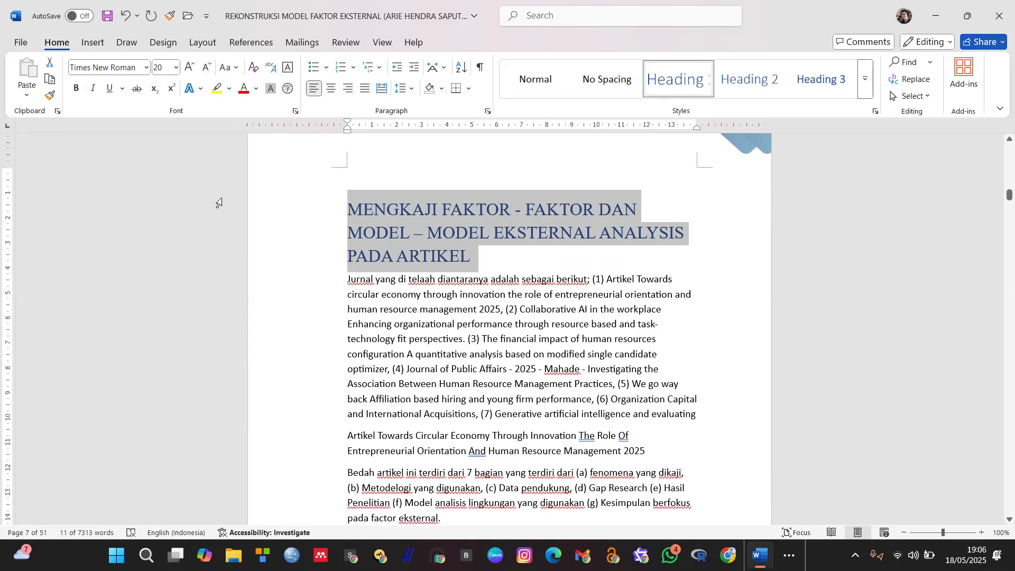
{"action": "left_click", "coordinate": [178, 69]}
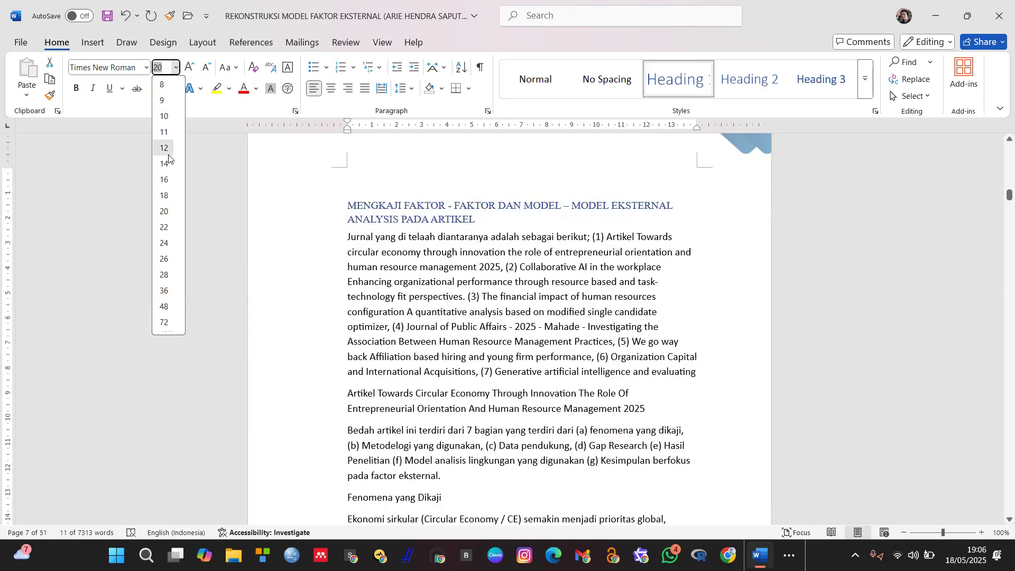
{"action": "left_click", "coordinate": [165, 148]}
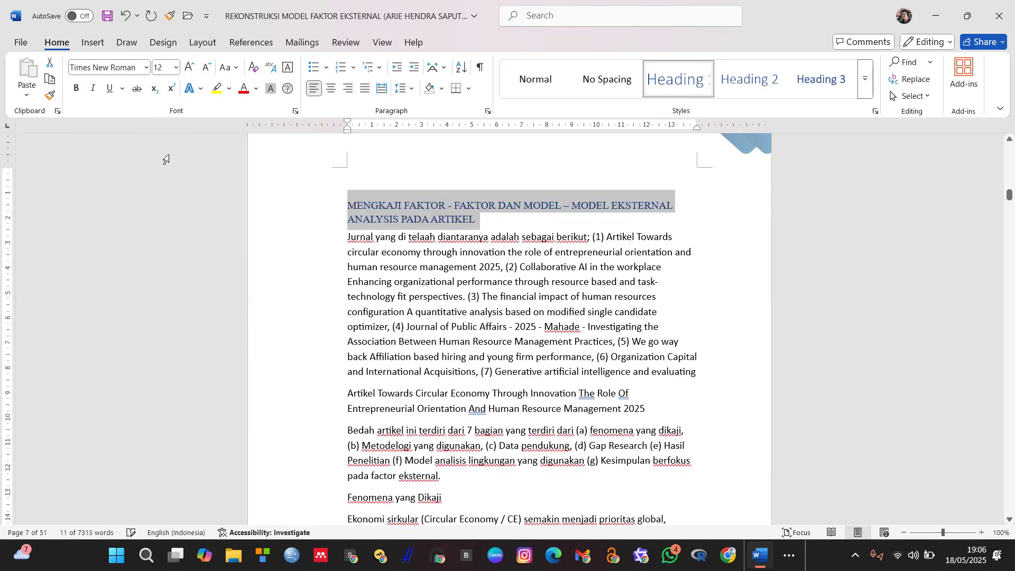
Make the selected "MENGKAJI FAKTOR" heading black and bold
{"action": "left_click", "coordinate": [256, 88]}
{"action": "left_click", "coordinate": [267, 175]}
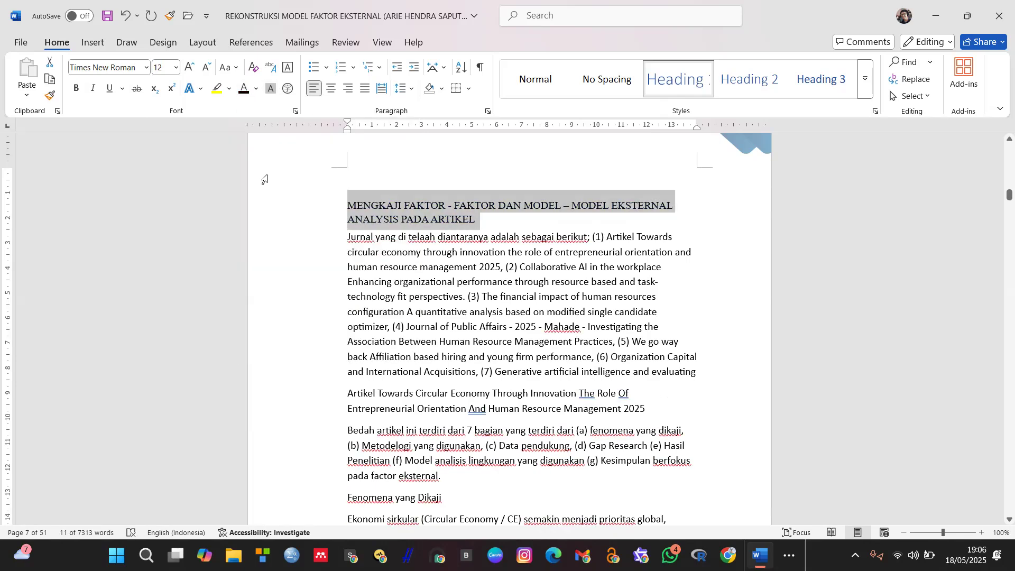
{"action": "key", "text": "ctrl+b"}
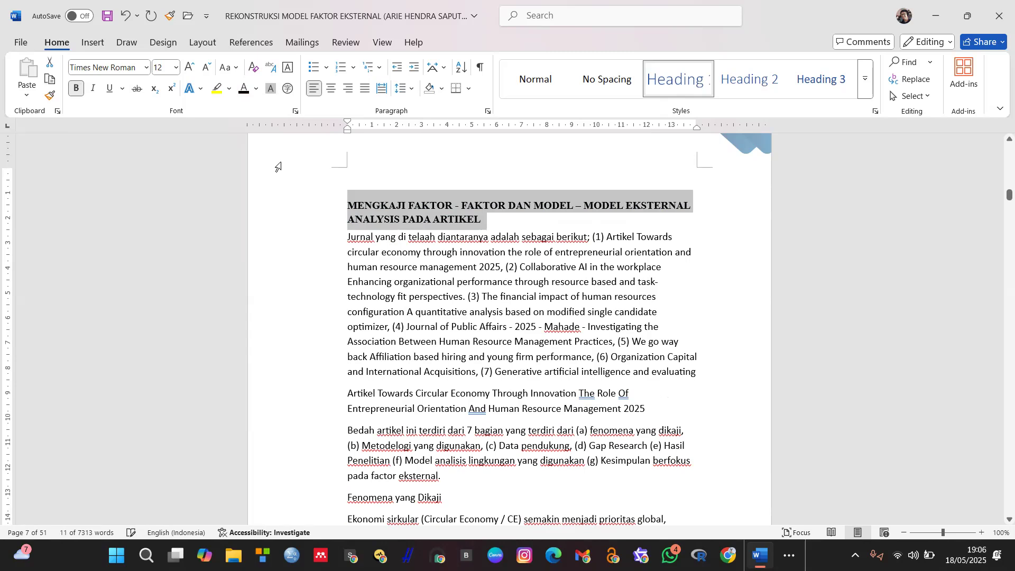
Justify the "MENGKAJI FAKTOR" heading and number it with the A., B., C. format
{"action": "left_click", "coordinate": [363, 89]}
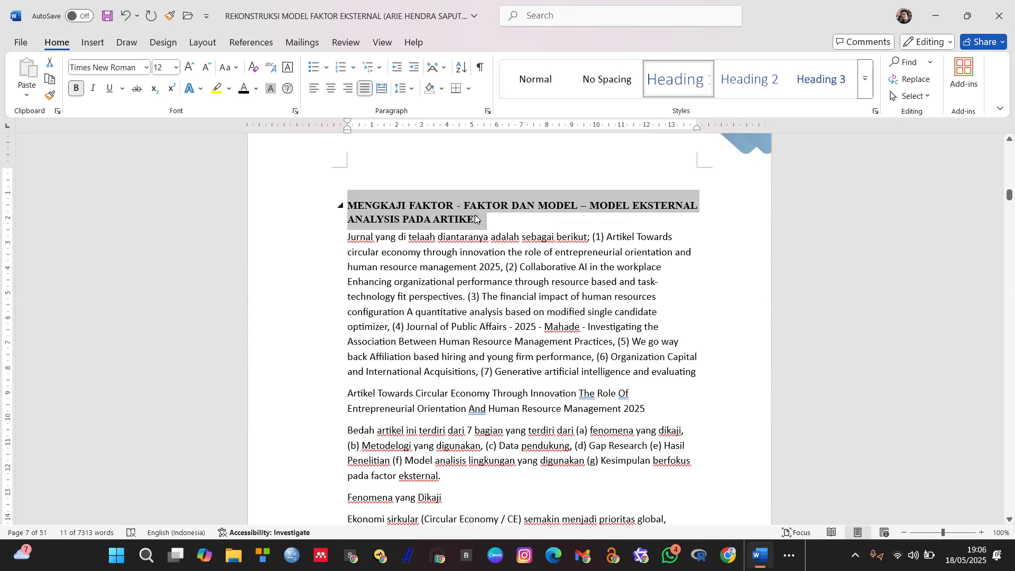
{"action": "left_click", "coordinate": [354, 68]}
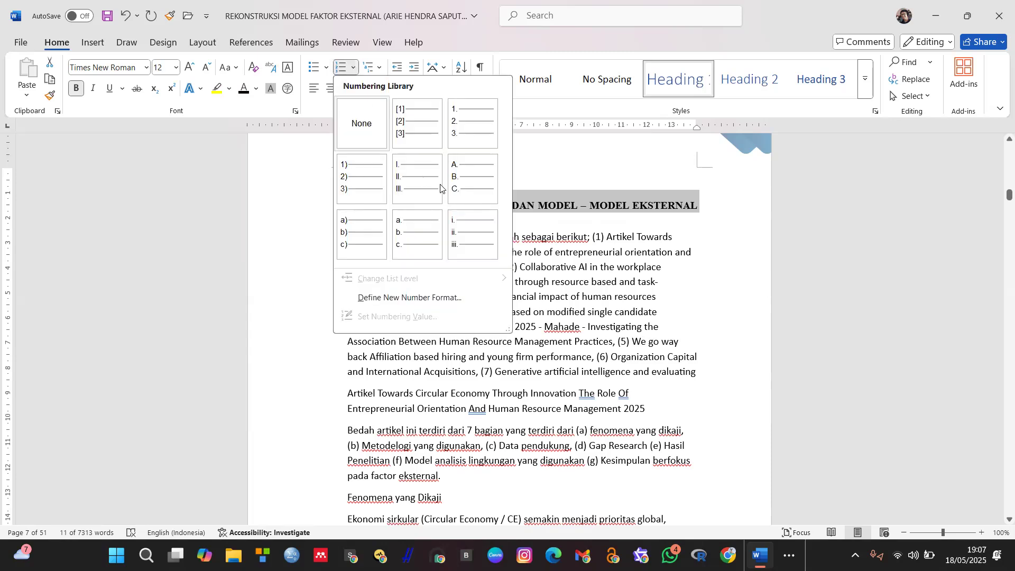
{"action": "left_click", "coordinate": [464, 186]}
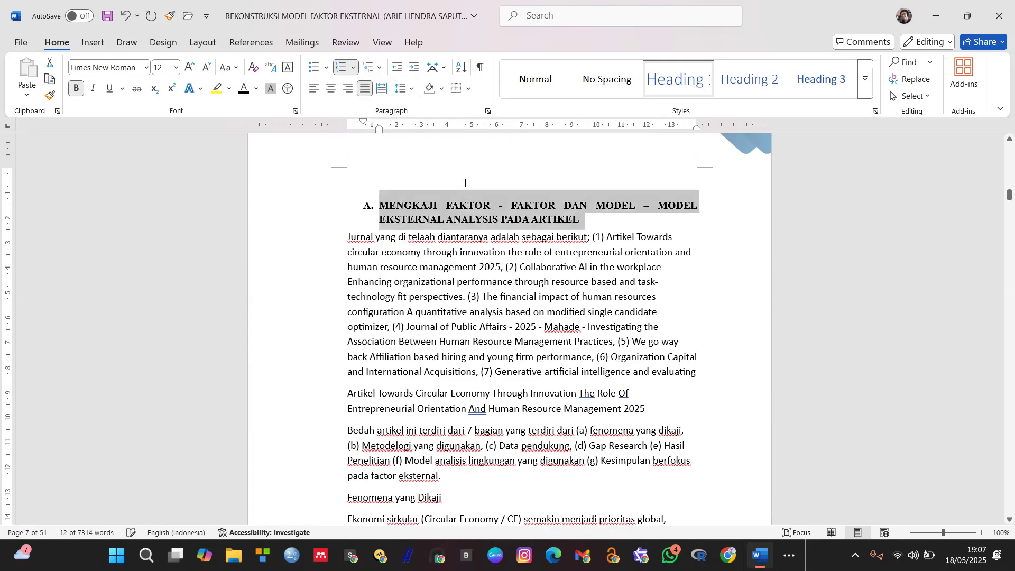
Align the text of the "MENGKAJI FAKTOR" heading with the left margin and show the navigation pane
{"action": "left_click_drag", "start_coordinate": [380, 132], "coordinate": [349, 138]}
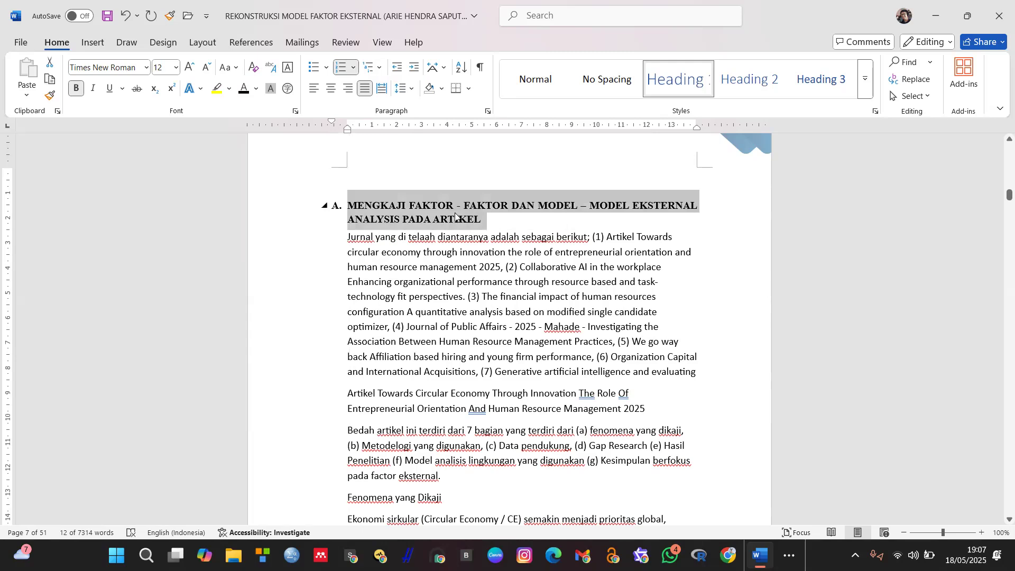
{"action": "left_click", "coordinate": [502, 229]}
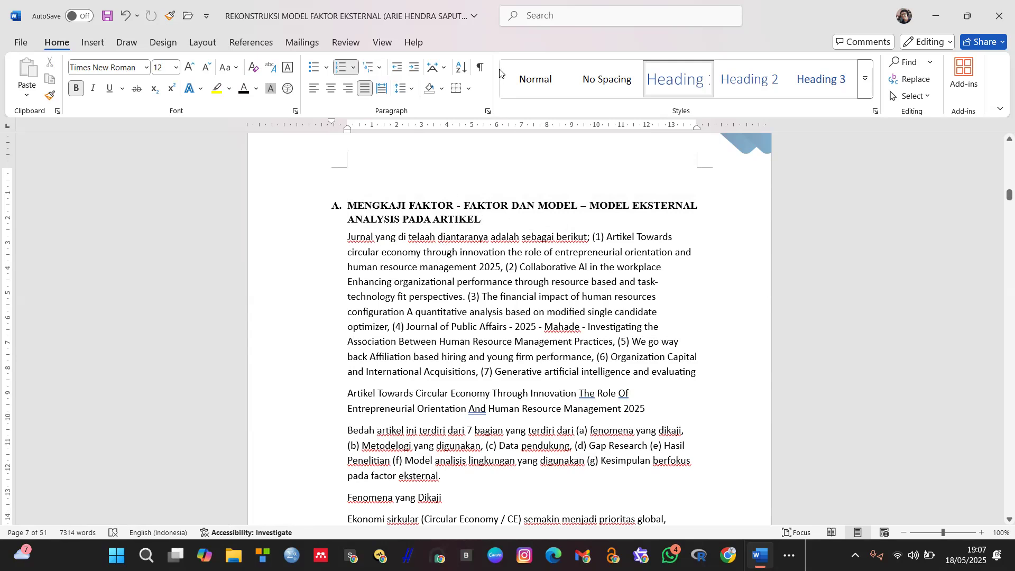
{"action": "key", "text": "alt+w"}
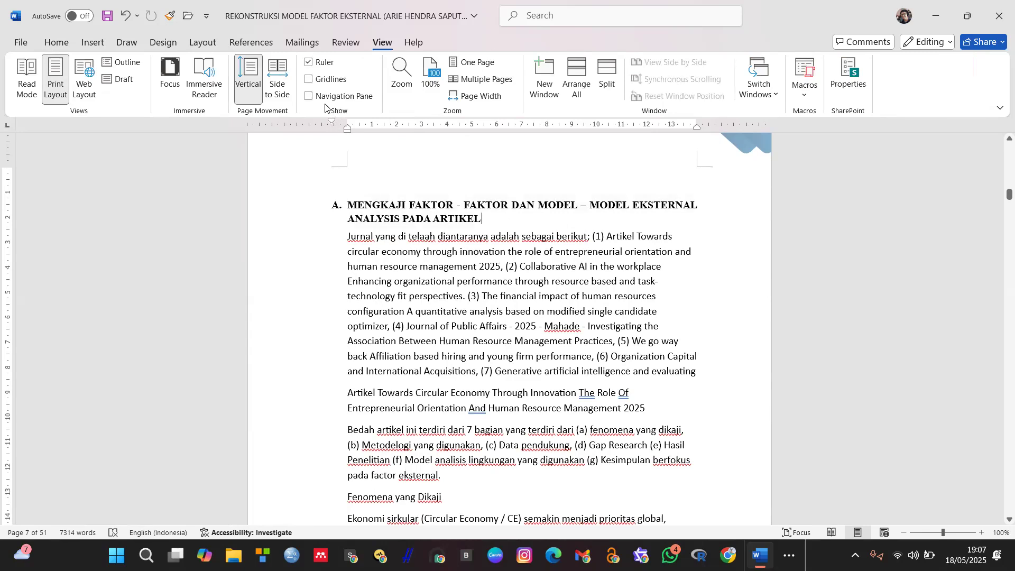
{"action": "left_click", "coordinate": [308, 97]}
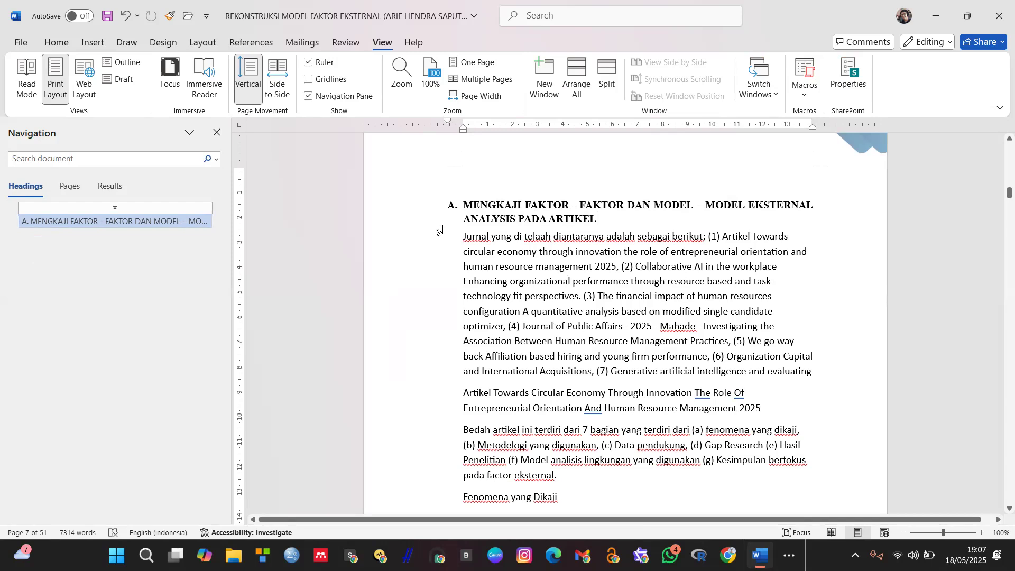
Apply the Heading 2 style to the subtitle "Fenomena yang Dikaji" on page 7
{"action": "scroll", "coordinate": [619, 245], "scroll_direction": "down", "scroll_amount": 5}
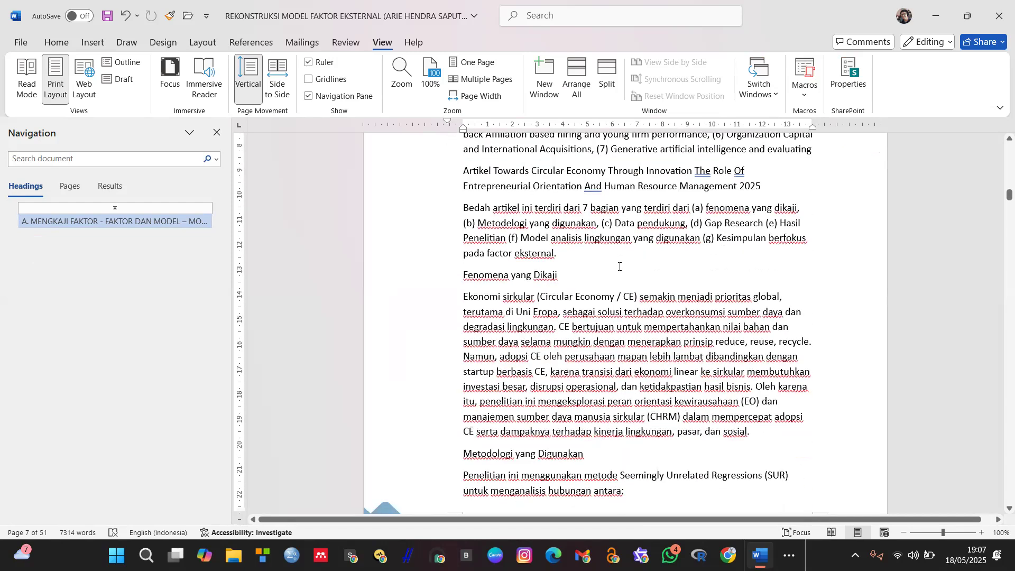
{"action": "scroll", "coordinate": [619, 267], "scroll_direction": "up", "scroll_amount": 2}
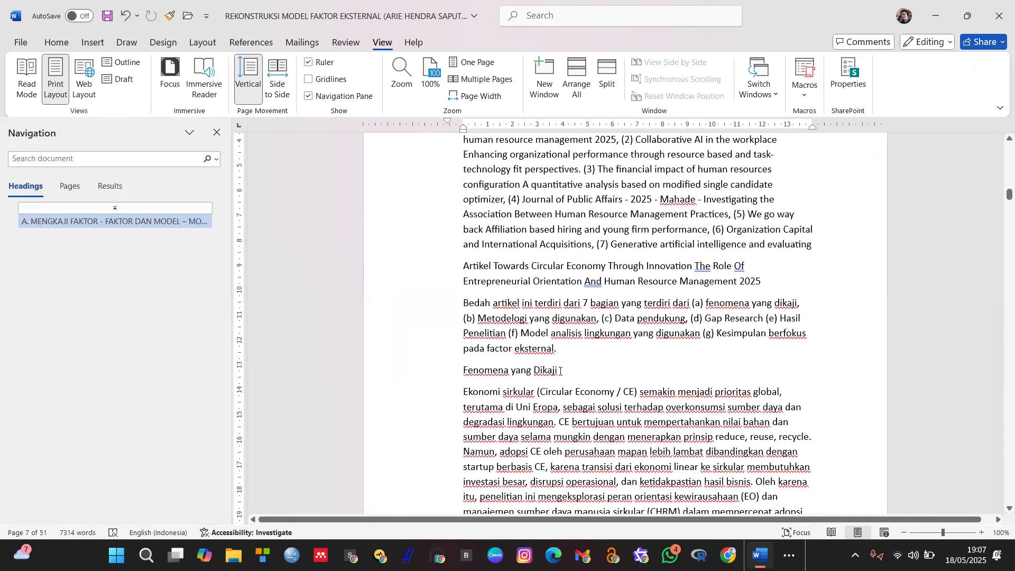
{"action": "scroll", "coordinate": [560, 371], "scroll_direction": "up", "scroll_amount": 1}
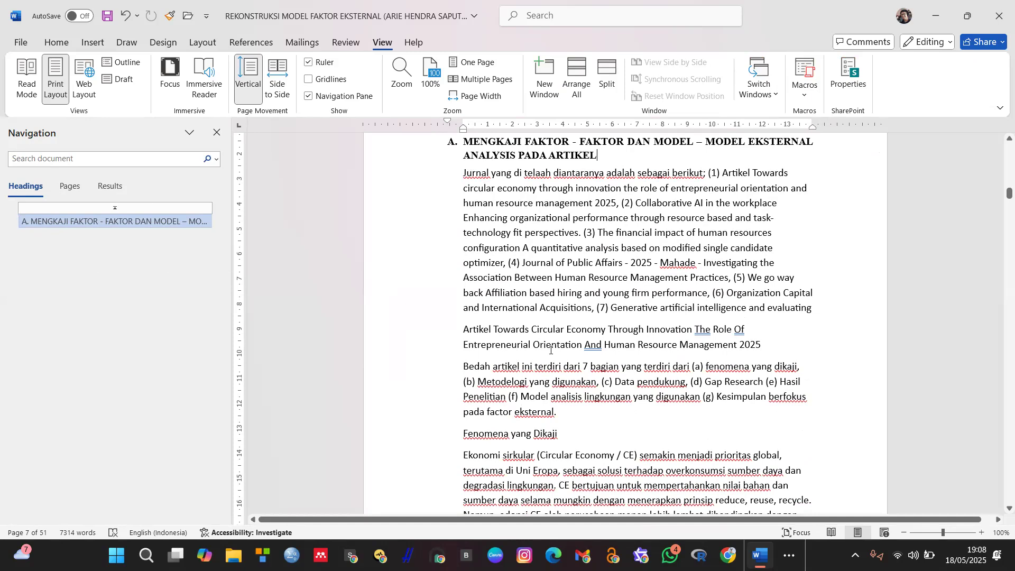
{"action": "scroll", "coordinate": [551, 349], "scroll_direction": "down", "scroll_amount": 1}
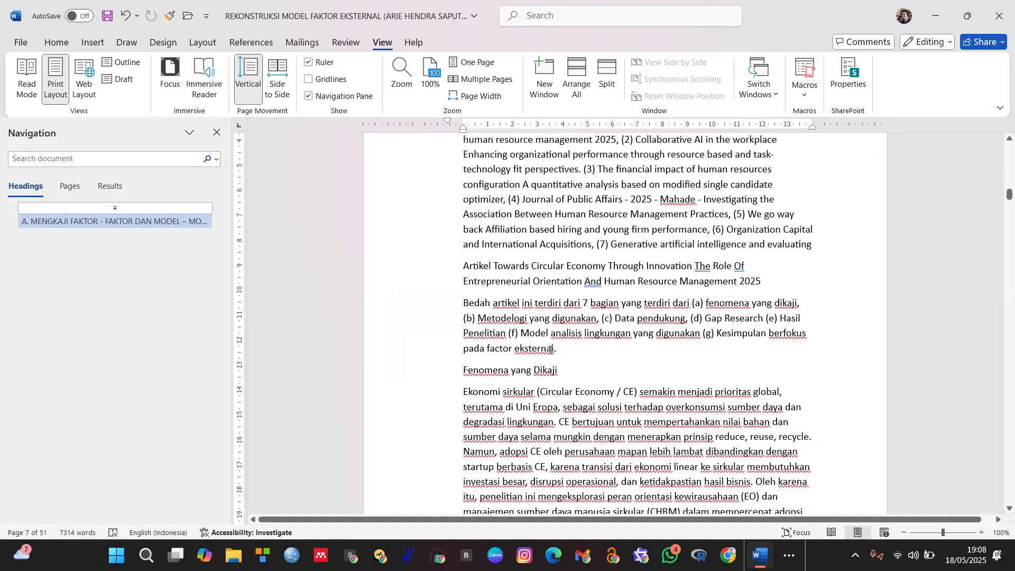
{"action": "scroll", "coordinate": [551, 349], "scroll_direction": "down", "scroll_amount": 1}
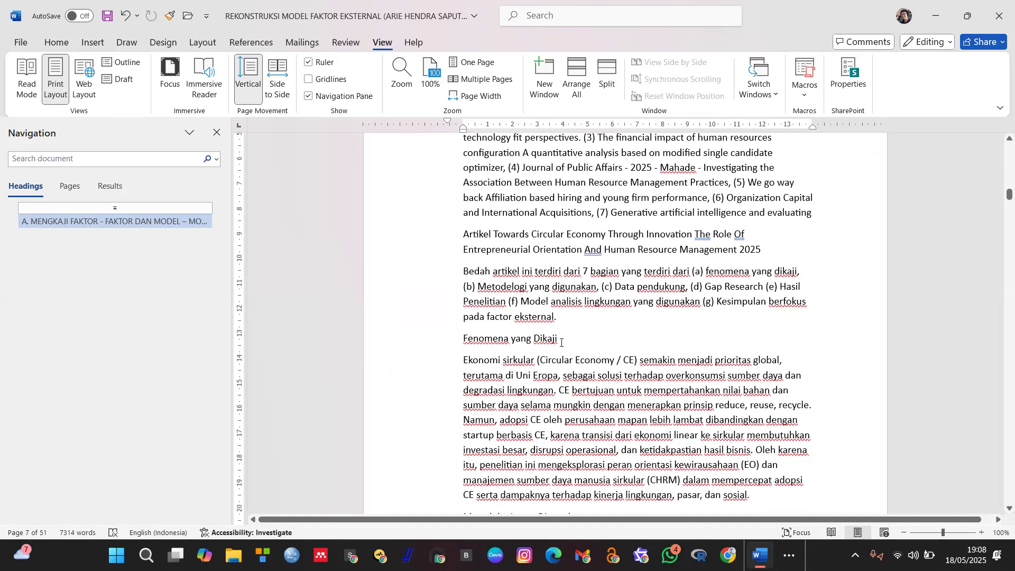
{"action": "left_click_drag", "start_coordinate": [561, 343], "coordinate": [472, 345]}
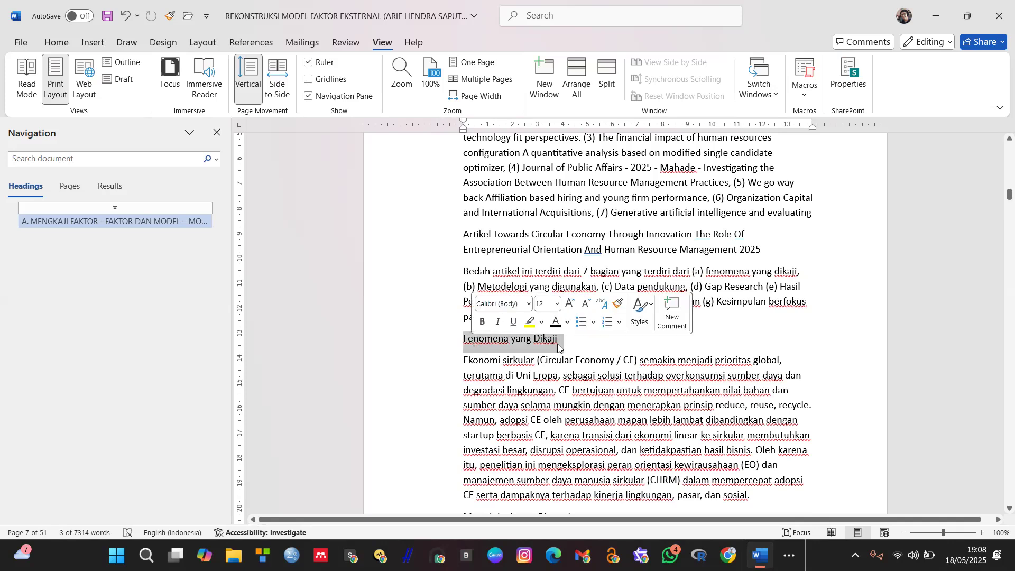
{"action": "triple_click", "coordinate": [503, 341]}
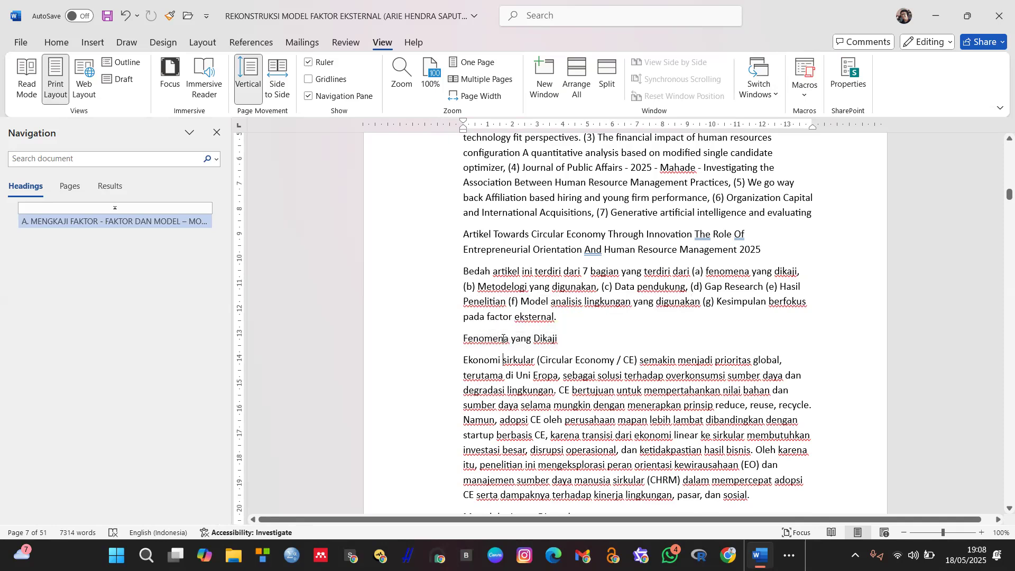
{"action": "triple_click", "coordinate": [502, 341]}
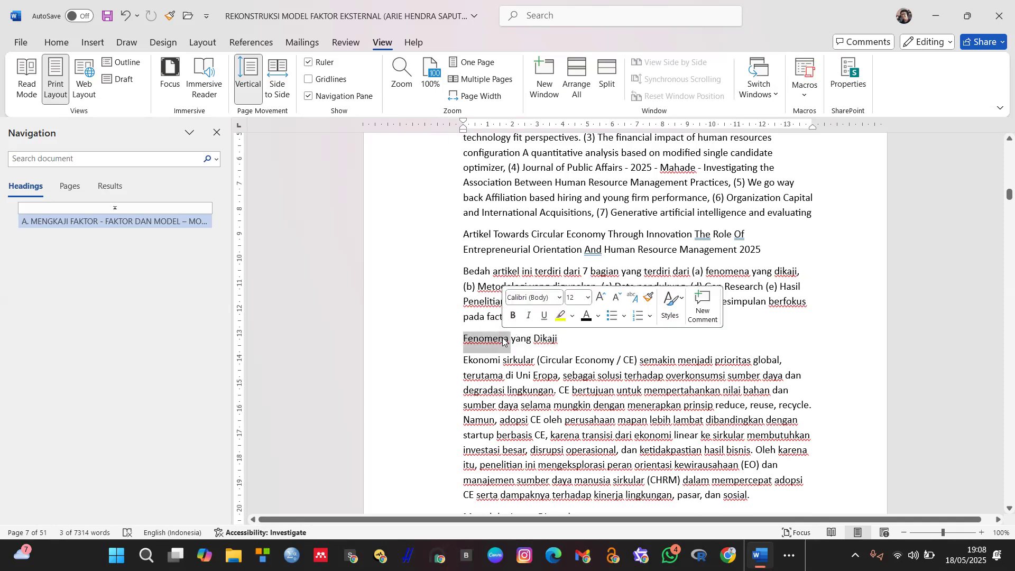
{"action": "left_click", "coordinate": [527, 339]}
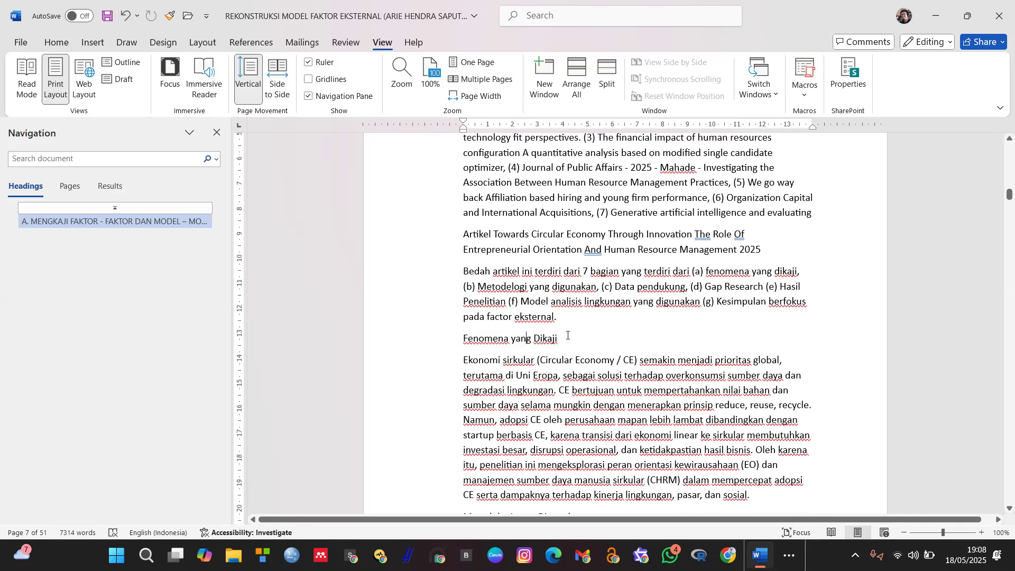
{"action": "triple_click", "coordinate": [513, 346]}
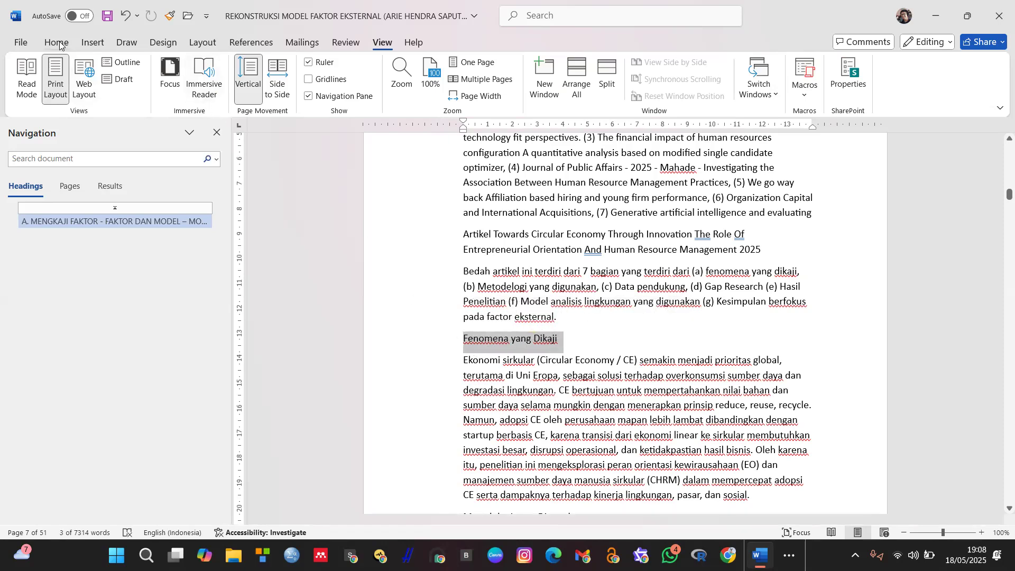
{"action": "left_click", "coordinate": [56, 42]}
{"action": "left_click", "coordinate": [742, 79]}
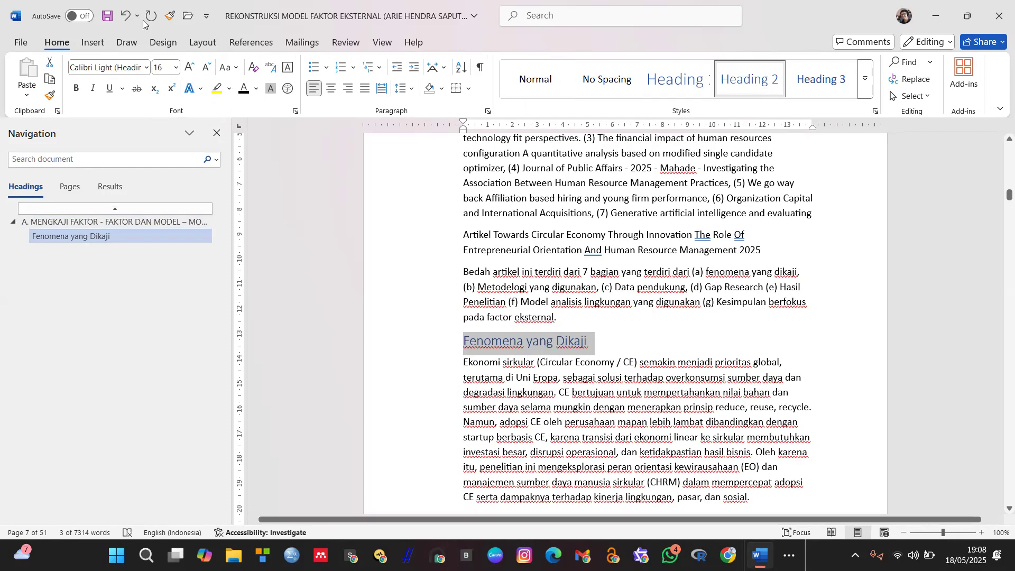
Format the selected "Fenomena yang Dikaji" heading as Times New Roman, size 12, black and bold
{"action": "left_click", "coordinate": [146, 67]}
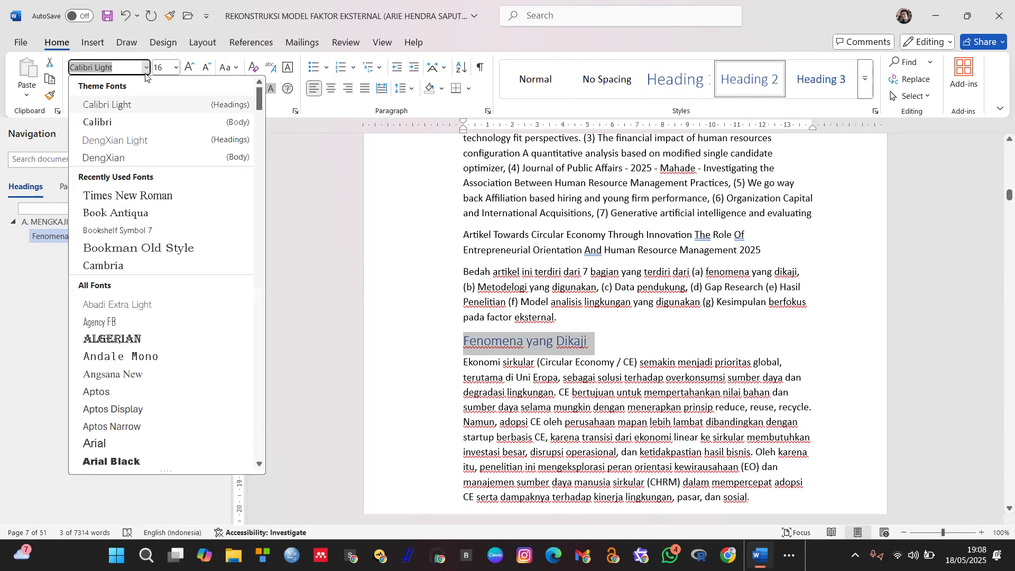
{"action": "left_click", "coordinate": [159, 196]}
{"action": "left_click", "coordinate": [176, 67]}
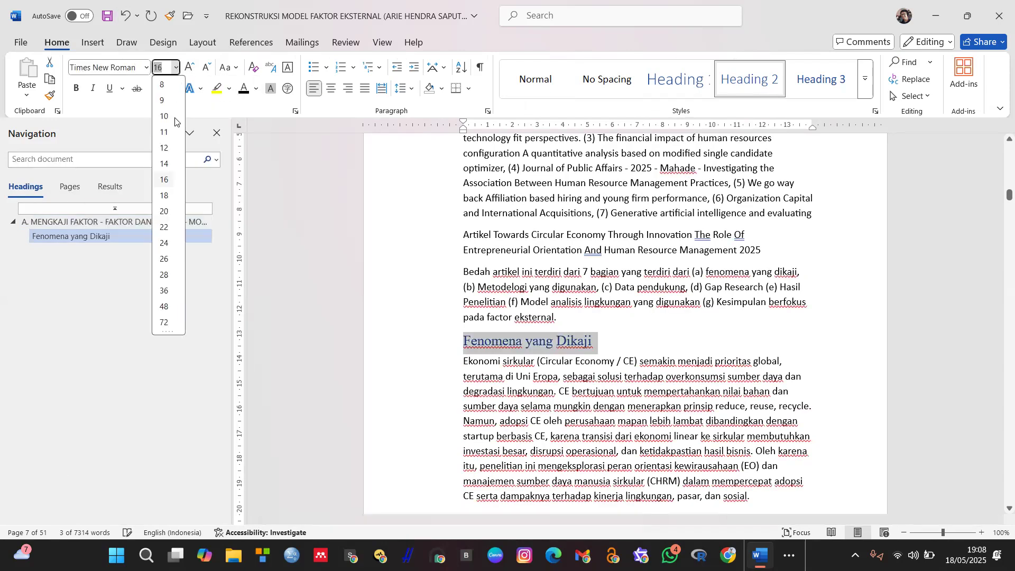
{"action": "left_click", "coordinate": [169, 150]}
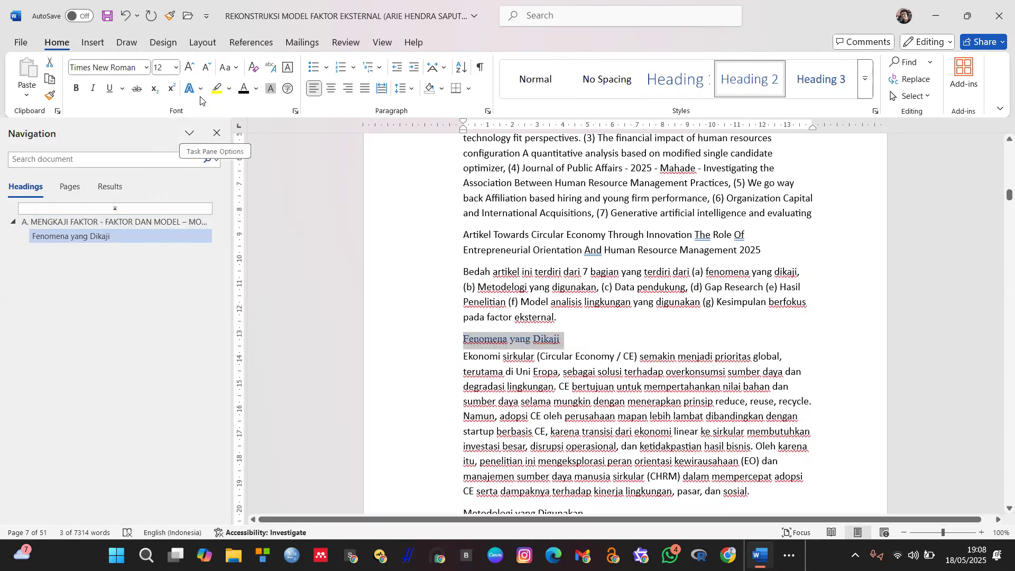
{"action": "left_click", "coordinate": [244, 90]}
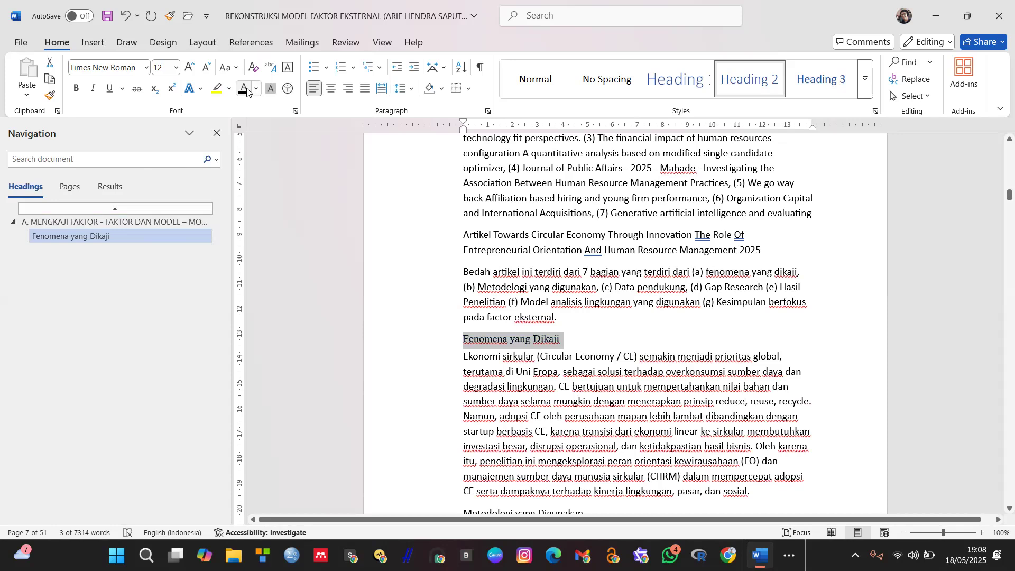
{"action": "key", "text": "ctrl+b"}
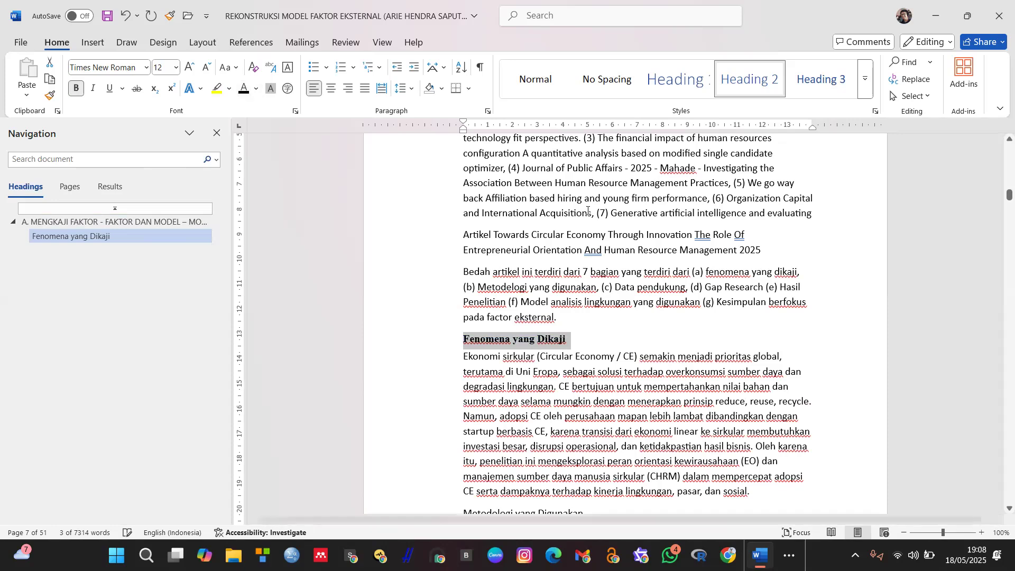
Number the "Fenomena yang Dikaji" heading with the 1., 2., 3. format and align its text with the left margin
{"action": "left_click", "coordinate": [352, 68]}
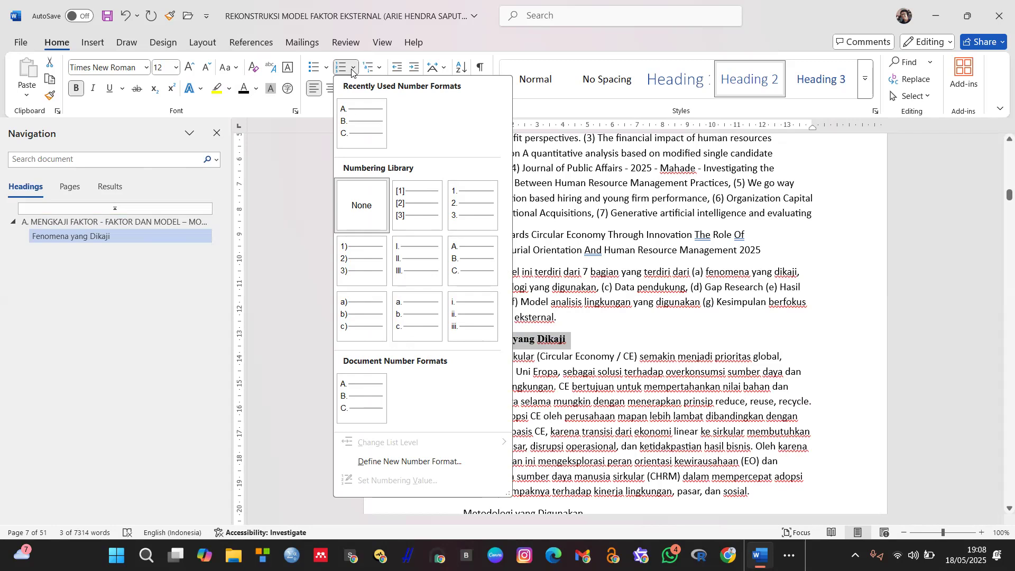
{"action": "left_click", "coordinate": [474, 198]}
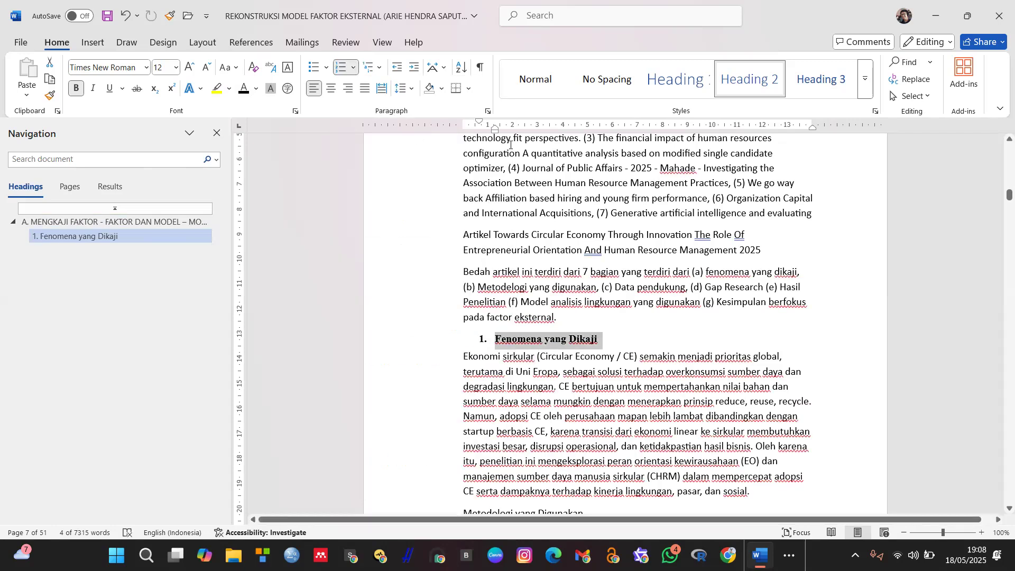
{"action": "left_click_drag", "start_coordinate": [496, 131], "coordinate": [464, 142]}
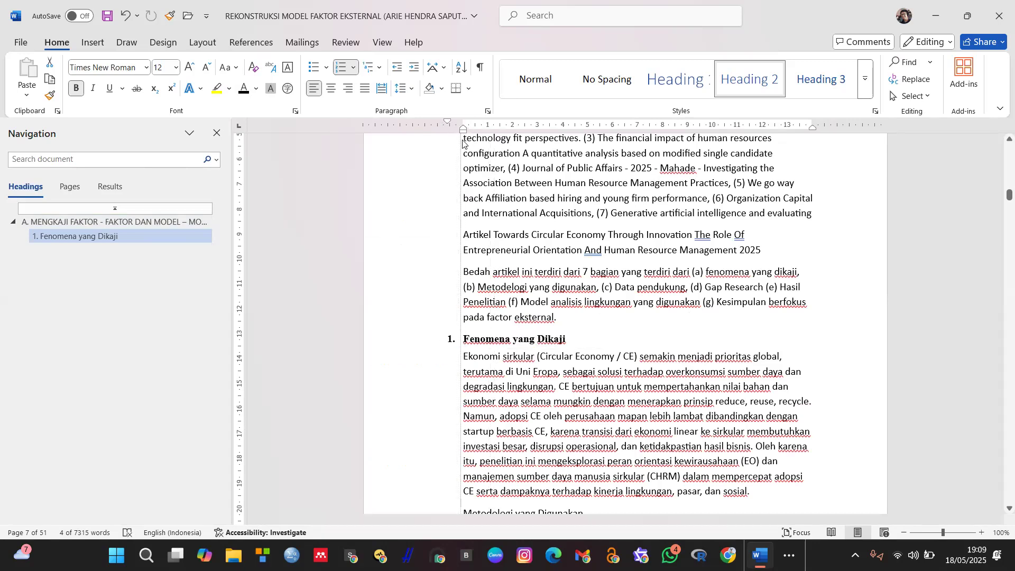
{"action": "left_click", "coordinate": [644, 345]}
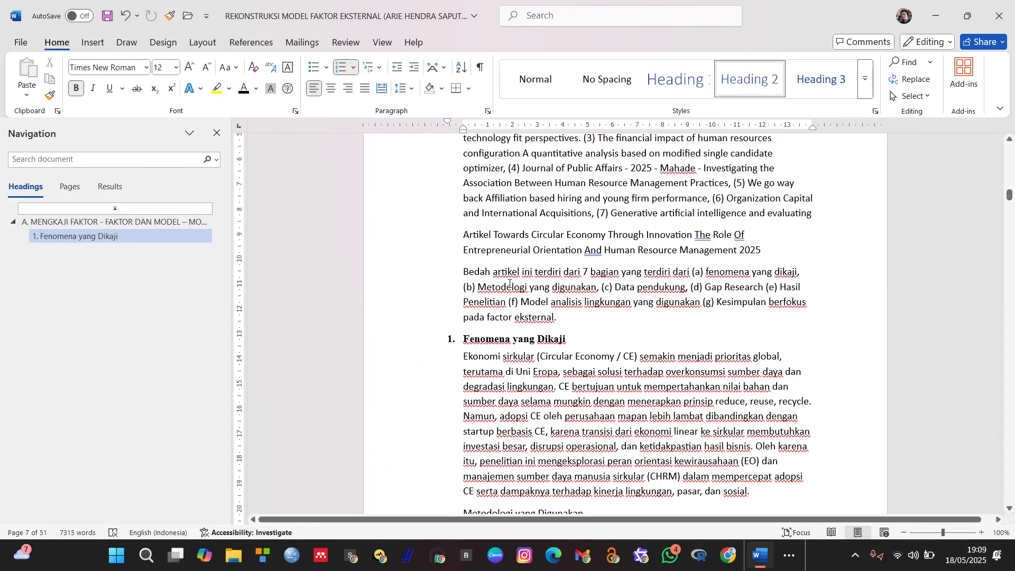
Apply the Heading 2 style to the subtitle "Metodologi yang Digunakan" near the end of page 7
{"action": "scroll", "coordinate": [616, 310], "scroll_direction": "down", "scroll_amount": 3}
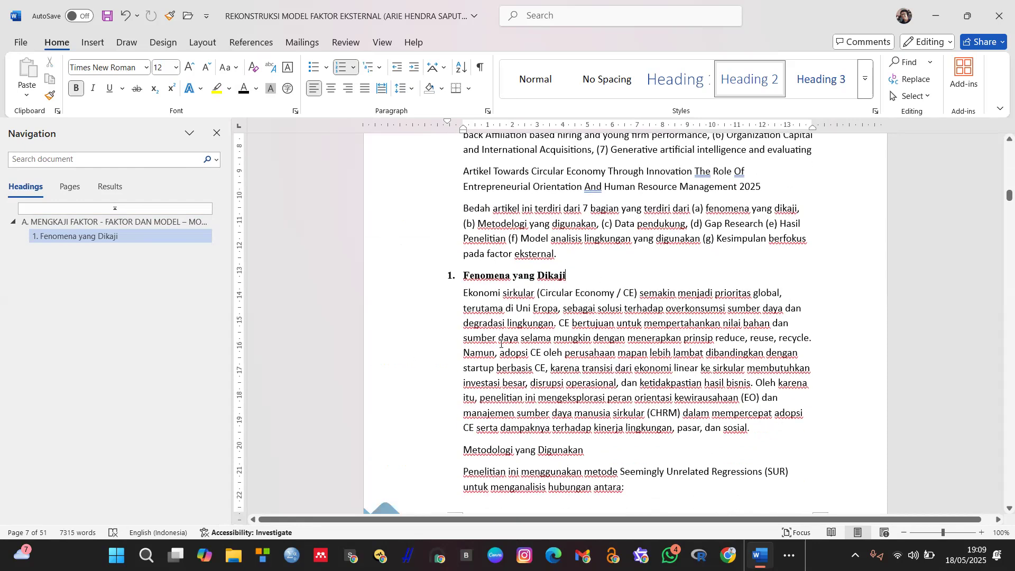
{"action": "scroll", "coordinate": [516, 332], "scroll_direction": "down", "scroll_amount": 1}
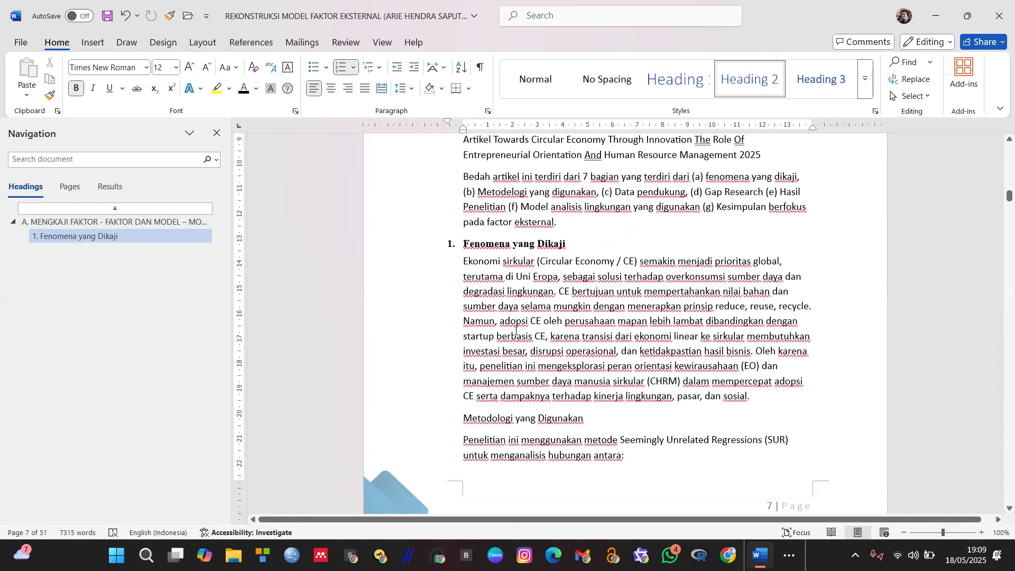
{"action": "triple_click", "coordinate": [516, 423]}
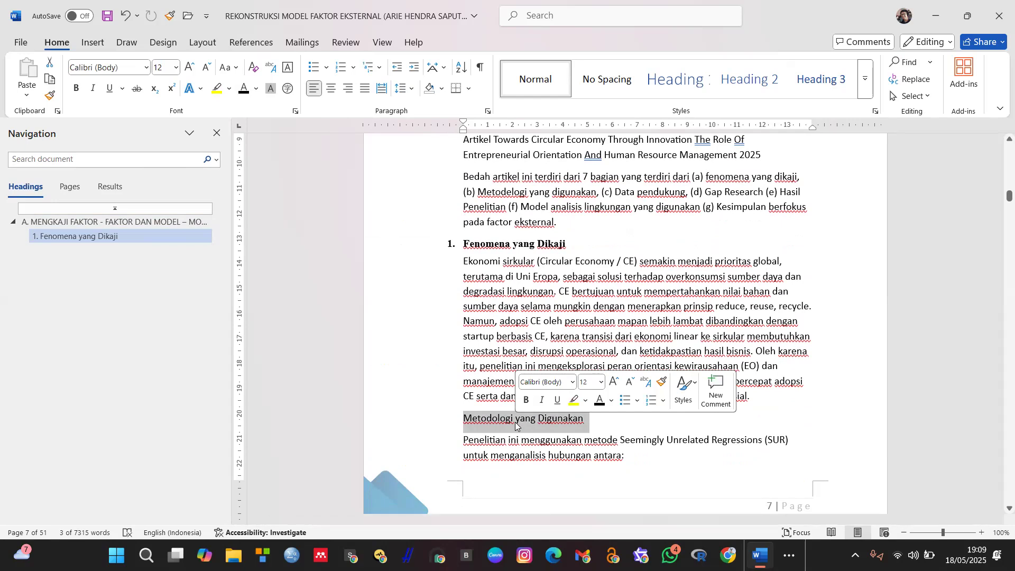
{"action": "left_click", "coordinate": [760, 93]}
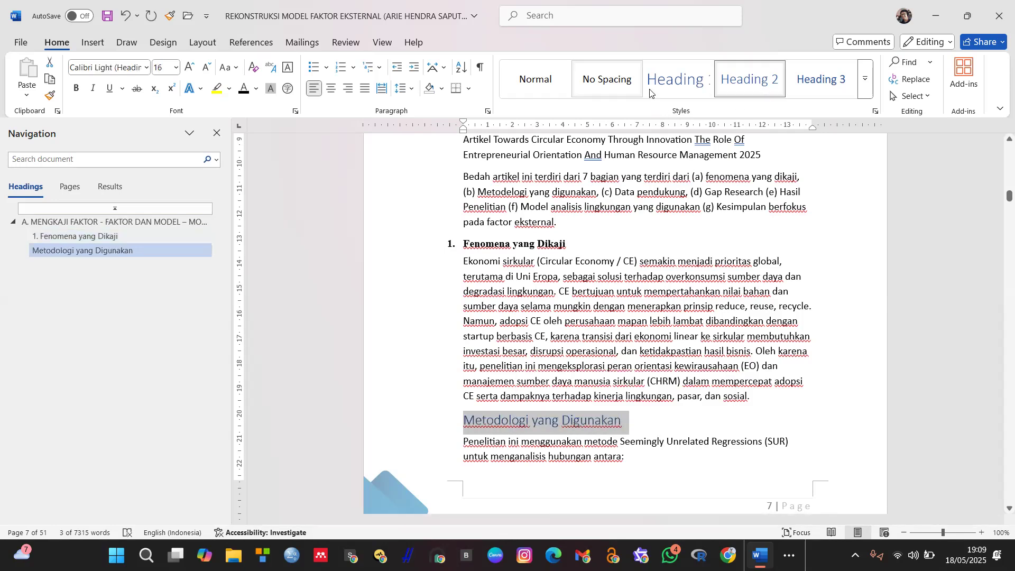
Set the selected "Metodologi yang Digunakan" heading to Times New Roman, size 12
{"action": "left_click", "coordinate": [146, 68]}
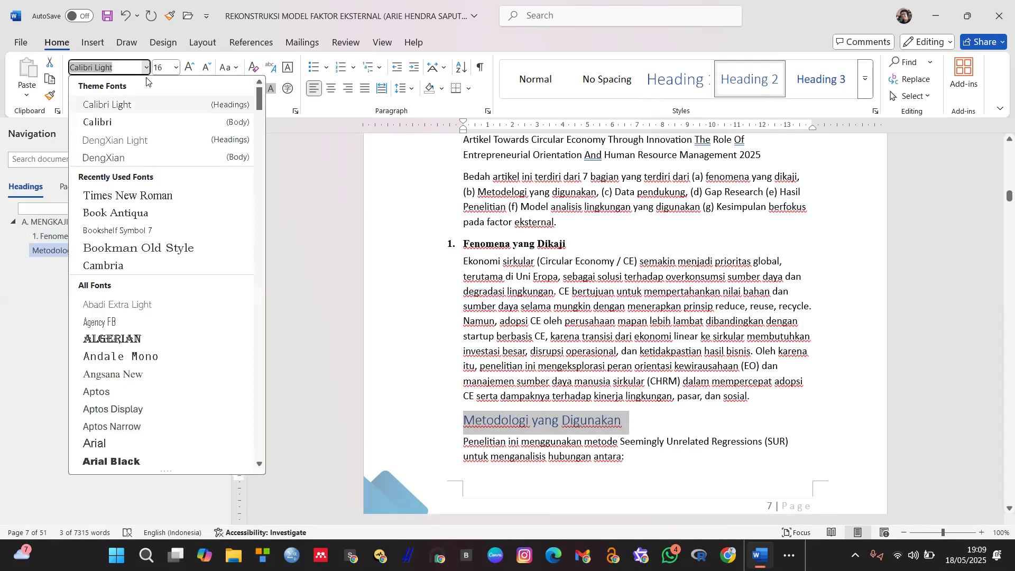
{"action": "left_click", "coordinate": [106, 194]}
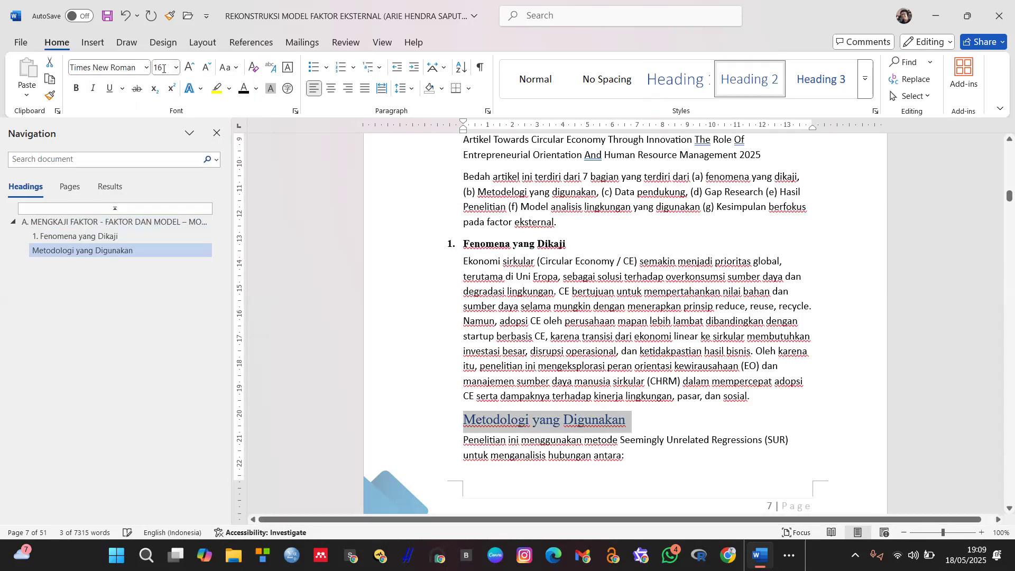
{"action": "left_click", "coordinate": [145, 68]}
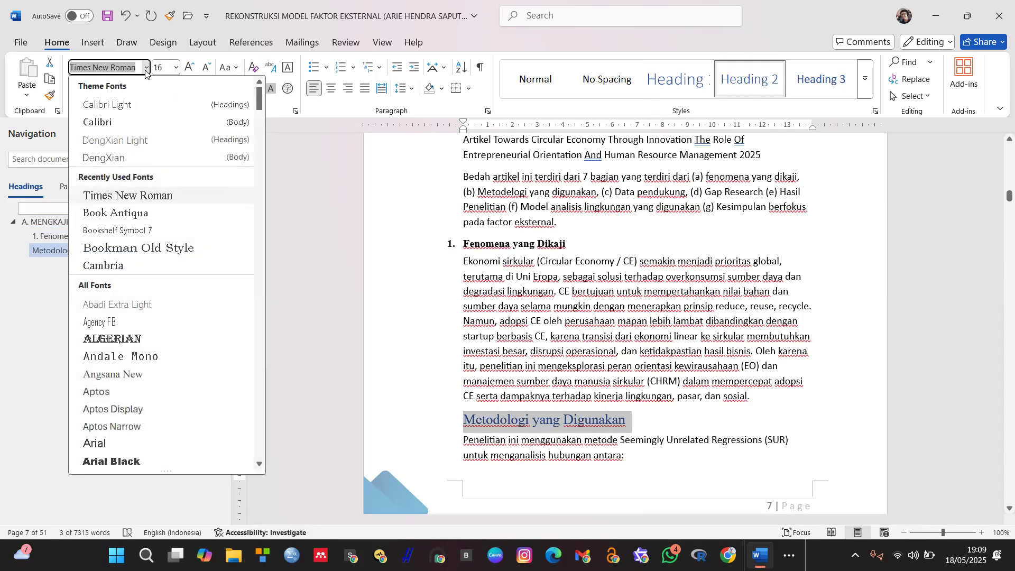
{"action": "left_click", "coordinate": [156, 198]}
{"action": "left_click", "coordinate": [176, 68]}
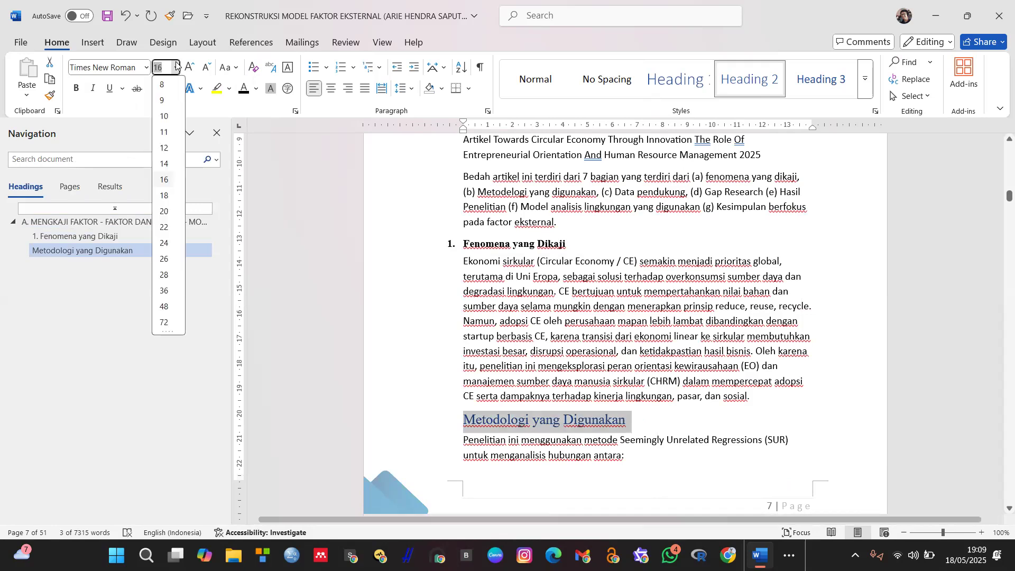
{"action": "left_click", "coordinate": [171, 154]}
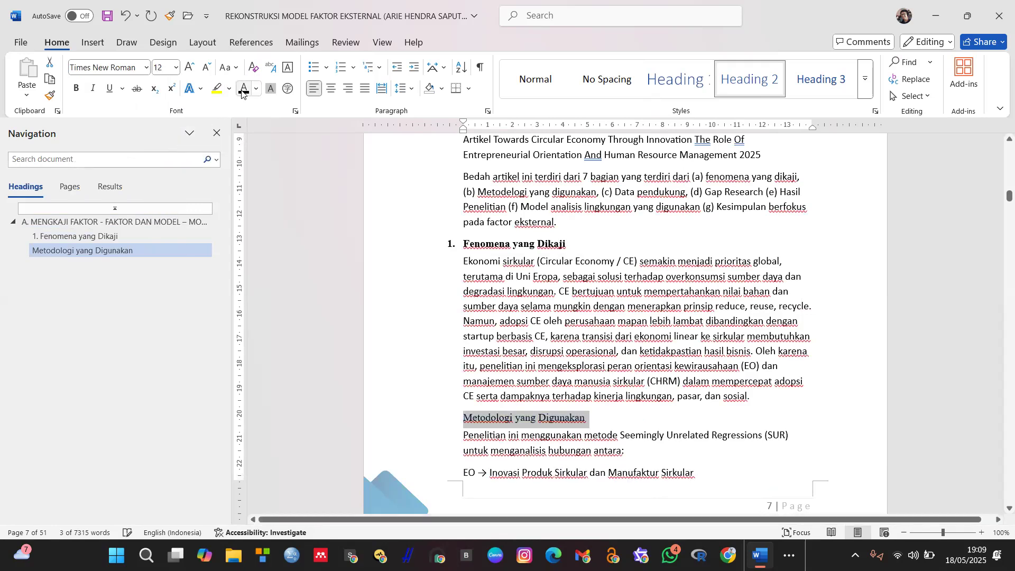
Number the selected "Metodologi yang Digunakan" heading with the 1., 2., 3. format and make it bold
{"action": "left_click", "coordinate": [354, 67]}
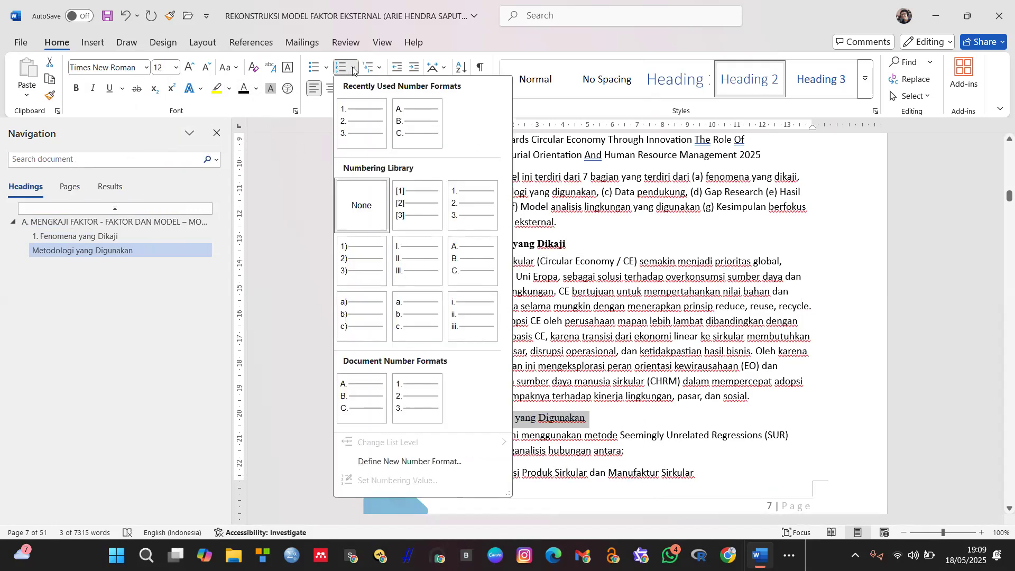
{"action": "left_click", "coordinate": [375, 122]}
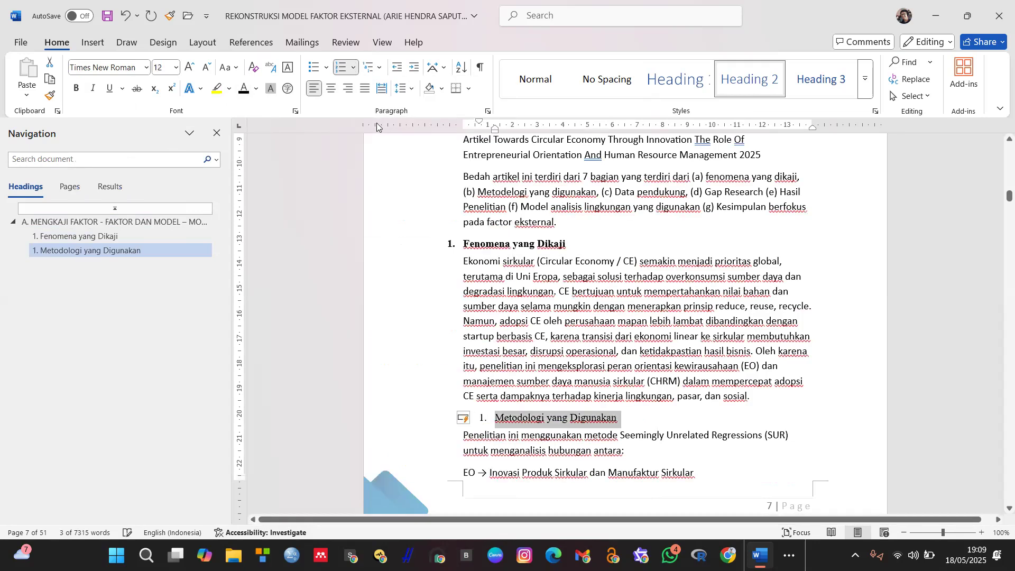
{"action": "key", "text": "ctrl+b"}
Replace the number of the "Metodologi yang Digunakan" heading with 2. and align its text with the left margin
{"action": "left_click", "coordinate": [495, 419]}
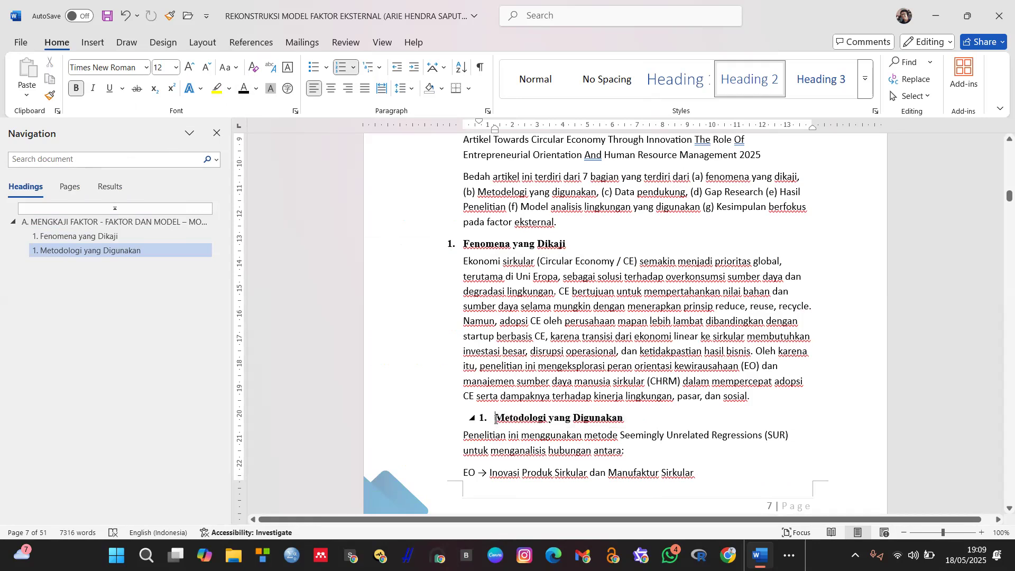
{"action": "key", "text": "BackSpace"}
{"action": "key", "text": "BackSpace"}
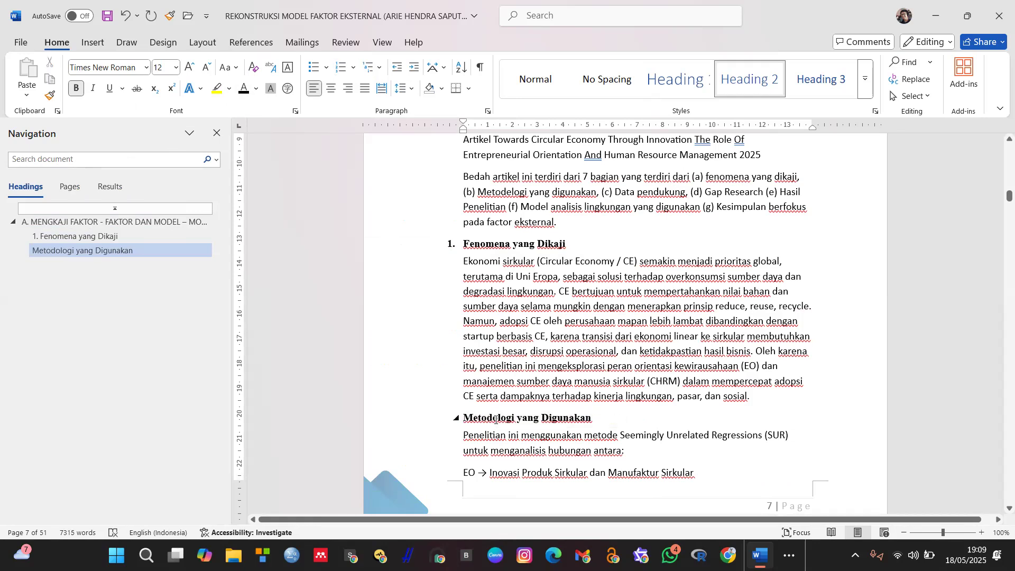
{"action": "type", "text": "2."}
{"action": "key", "text": "space"}
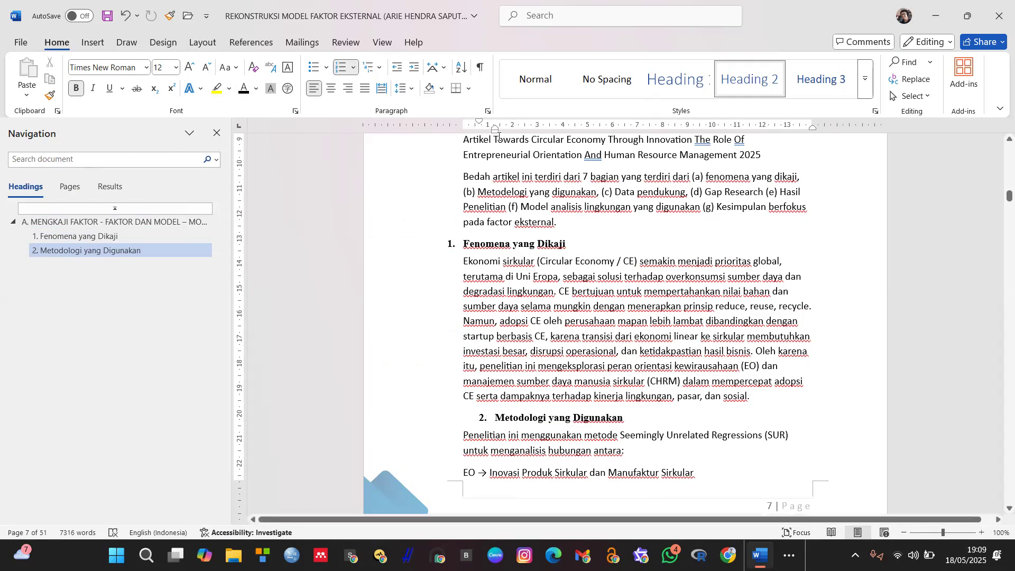
{"action": "left_click_drag", "start_coordinate": [498, 136], "coordinate": [463, 136]}
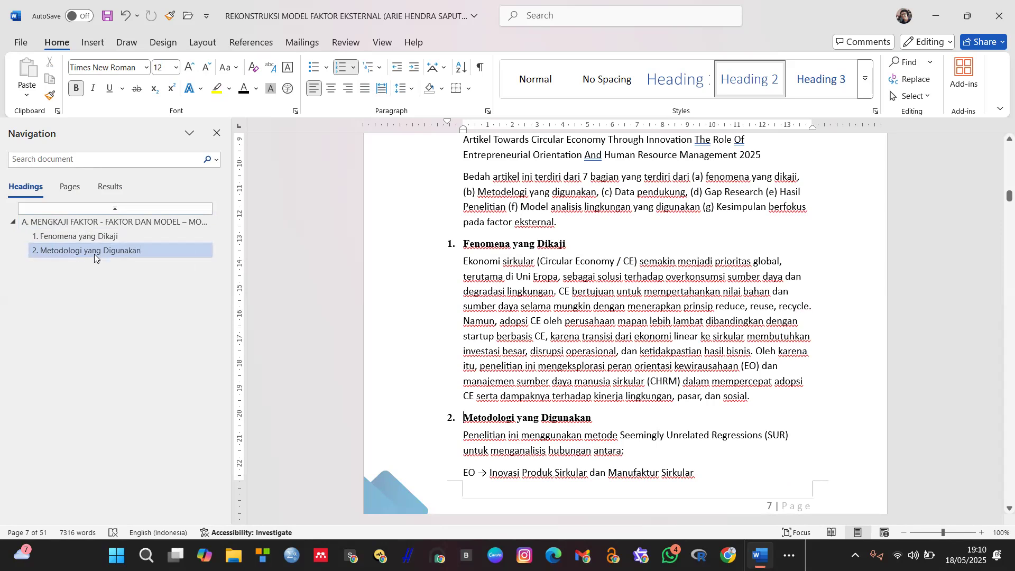
Look over pages 7 and 8 for the subtitles that follow "Metodologi yang Digunakan"
{"action": "scroll", "coordinate": [517, 328], "scroll_direction": "down", "scroll_amount": 2}
{"action": "scroll", "coordinate": [517, 333], "scroll_direction": "down", "scroll_amount": 6}
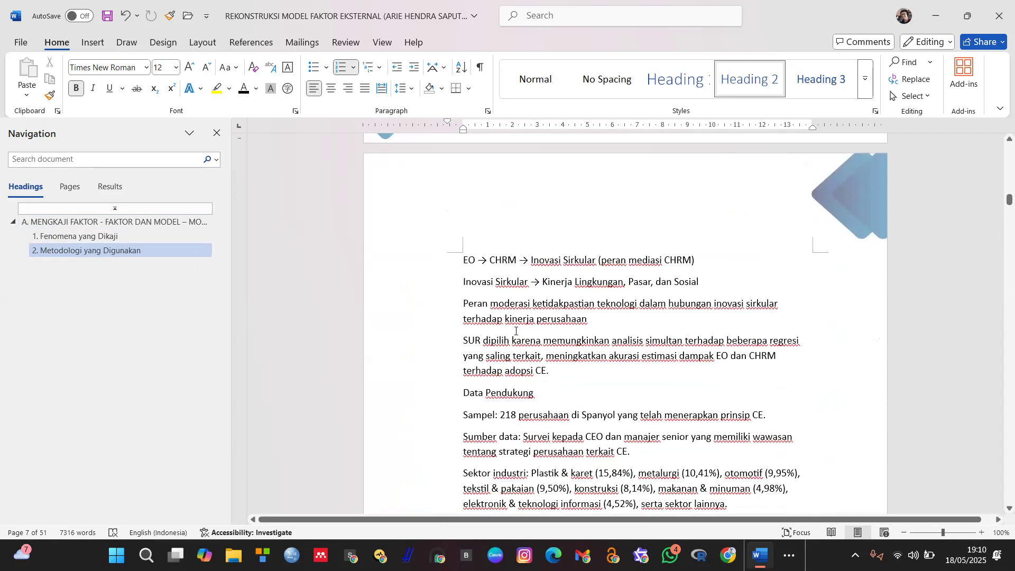
{"action": "scroll", "coordinate": [516, 331], "scroll_direction": "down", "scroll_amount": 3}
{"action": "scroll", "coordinate": [516, 331], "scroll_direction": "down", "scroll_amount": 2}
{"action": "scroll", "coordinate": [516, 332], "scroll_direction": "up", "scroll_amount": 7}
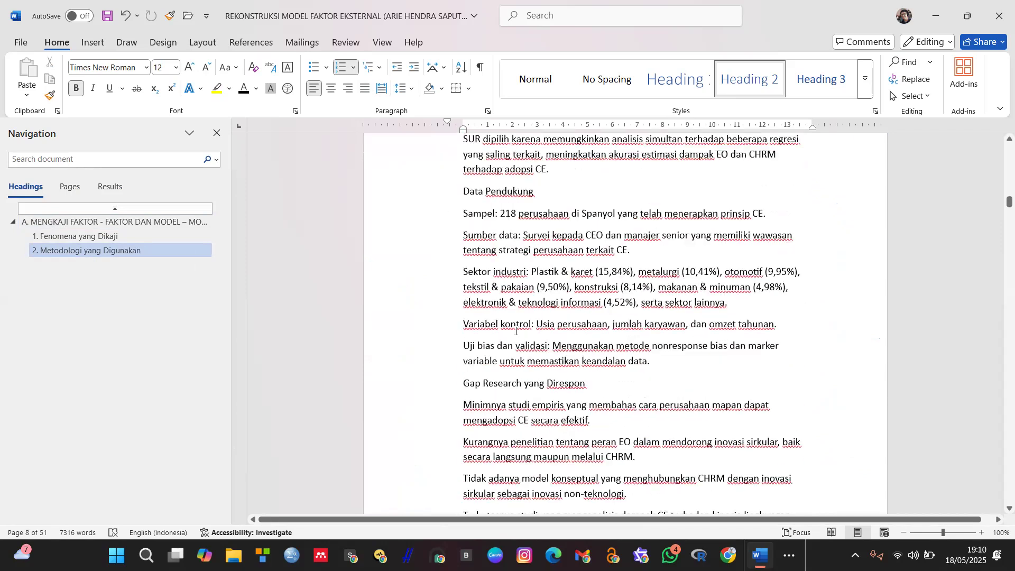
{"action": "scroll", "coordinate": [516, 332], "scroll_direction": "up", "scroll_amount": 1}
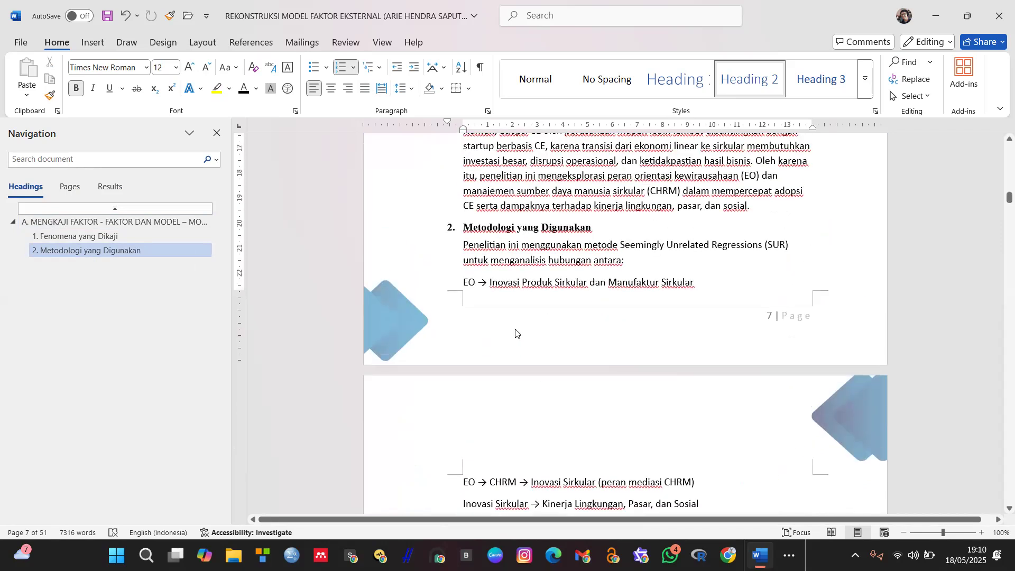
{"action": "scroll", "coordinate": [516, 333], "scroll_direction": "down", "scroll_amount": 3}
{"action": "scroll", "coordinate": [515, 328], "scroll_direction": "up", "scroll_amount": 3}
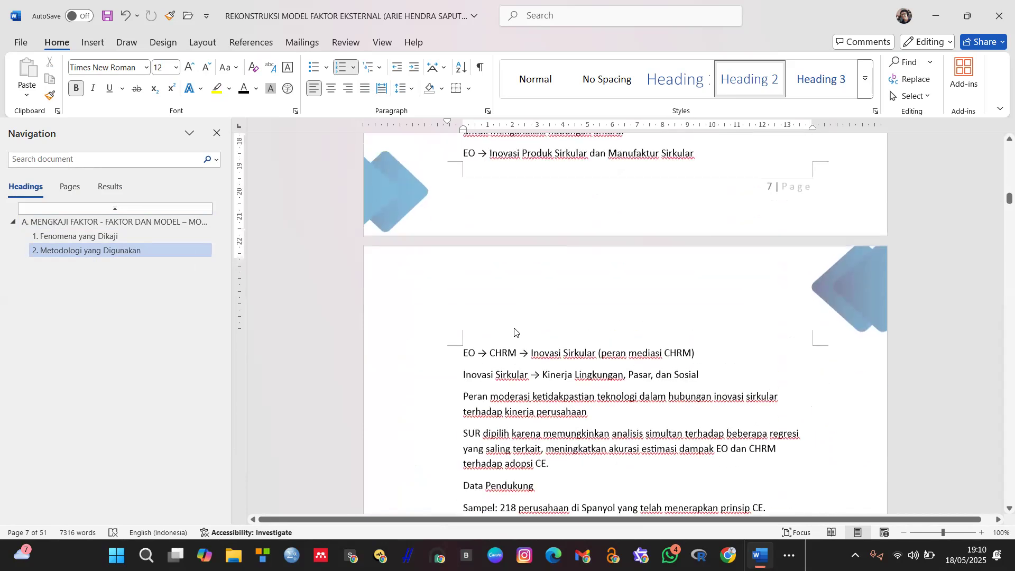
{"action": "scroll", "coordinate": [525, 380], "scroll_direction": "down", "scroll_amount": 2}
{"action": "scroll", "coordinate": [525, 380], "scroll_direction": "down", "scroll_amount": 2}
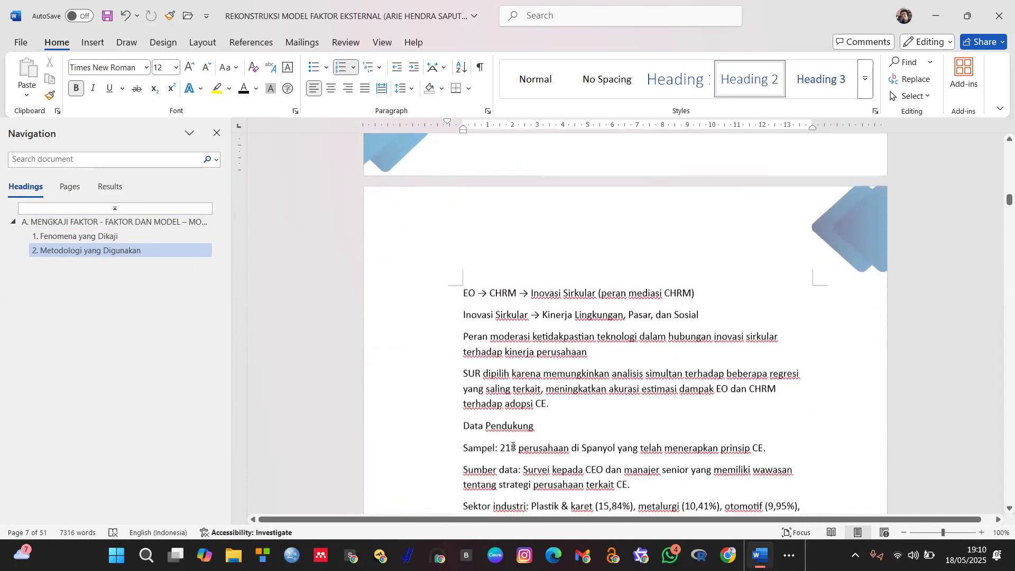
Examine the unformatted subtitles "Data Pendukung", "Gap Research yang Direspon" and "Hasil Penelitian" on page 8, and the subtitles on page 9
{"action": "triple_click", "coordinate": [510, 420]}
{"action": "scroll", "coordinate": [612, 424], "scroll_direction": "down", "scroll_amount": 3}
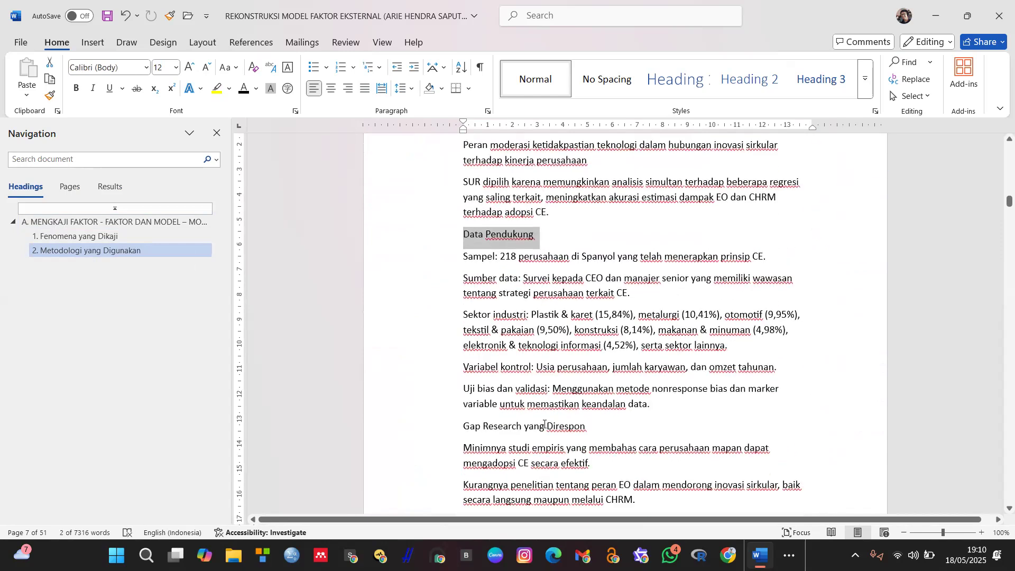
{"action": "triple_click", "coordinate": [512, 428]}
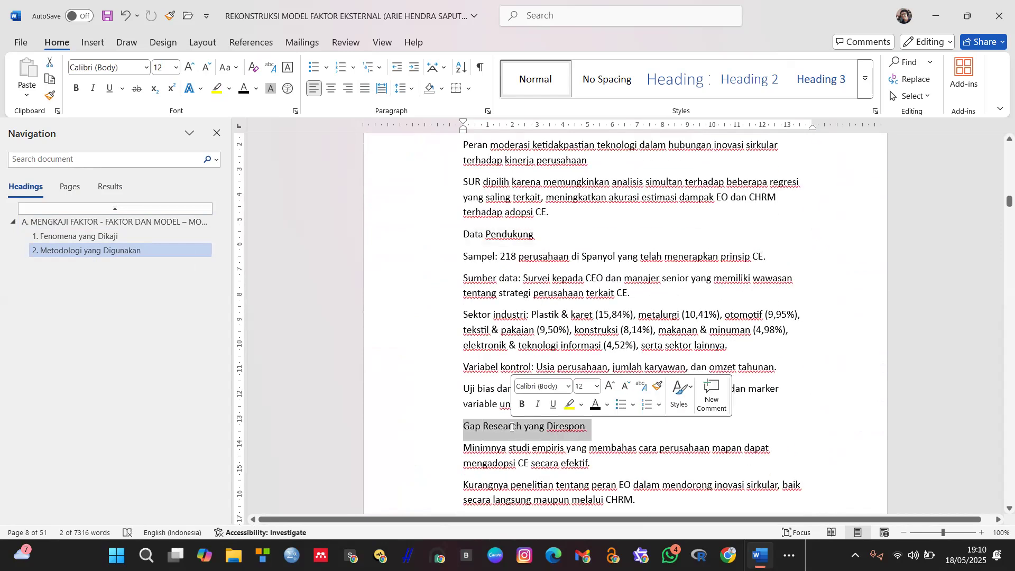
{"action": "scroll", "coordinate": [514, 420], "scroll_direction": "down", "scroll_amount": 3}
{"action": "triple_click", "coordinate": [516, 407]}
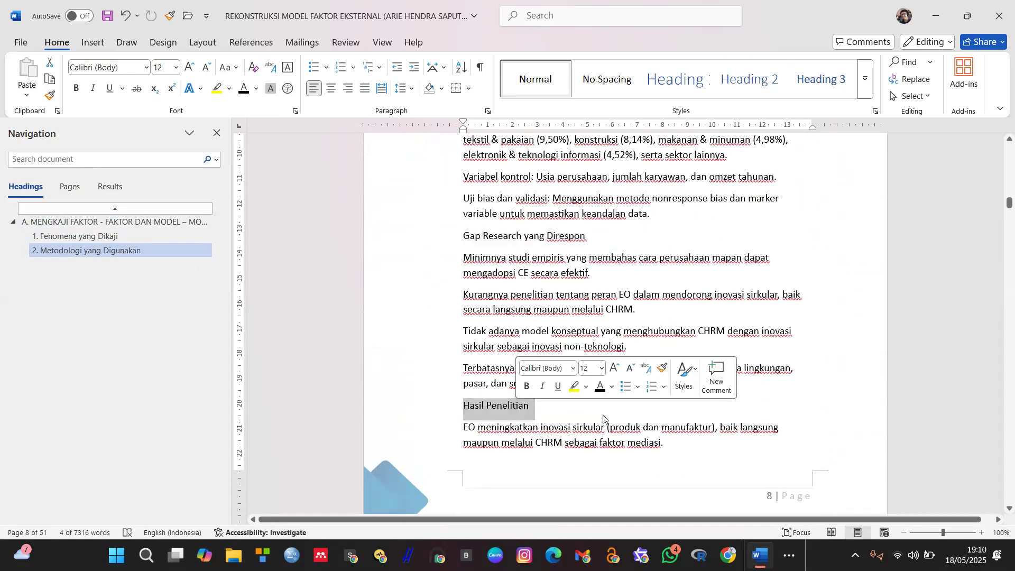
{"action": "scroll", "coordinate": [602, 415], "scroll_direction": "down", "scroll_amount": 6}
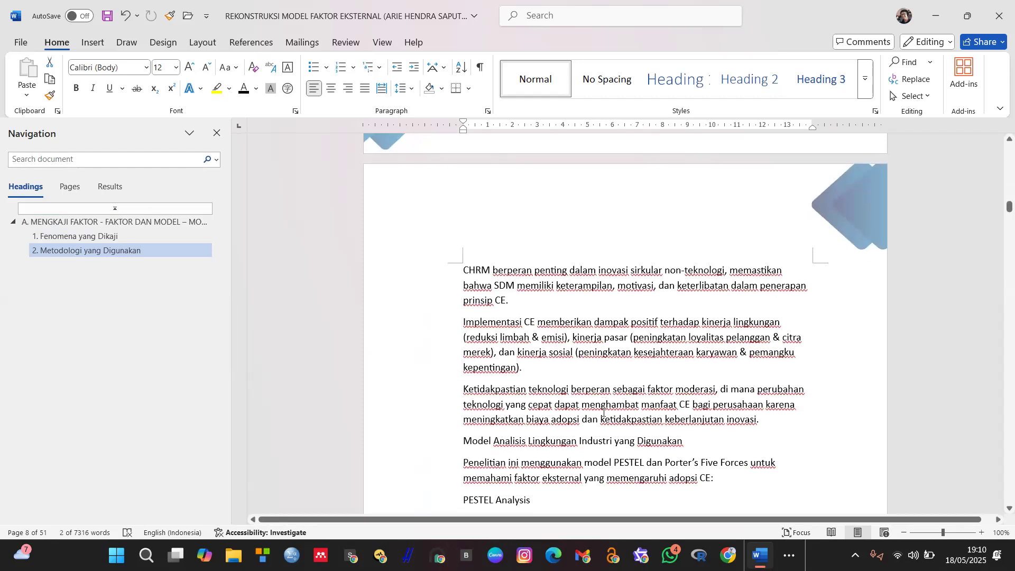
{"action": "scroll", "coordinate": [603, 412], "scroll_direction": "down", "scroll_amount": 2}
{"action": "scroll", "coordinate": [604, 413], "scroll_direction": "up", "scroll_amount": 12}
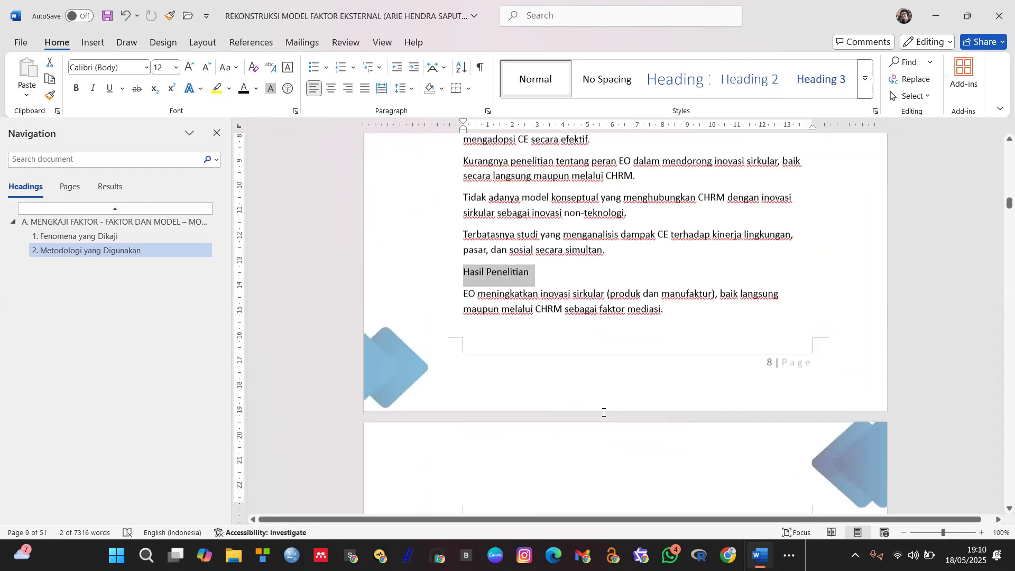
{"action": "scroll", "coordinate": [603, 413], "scroll_direction": "up", "scroll_amount": 5}
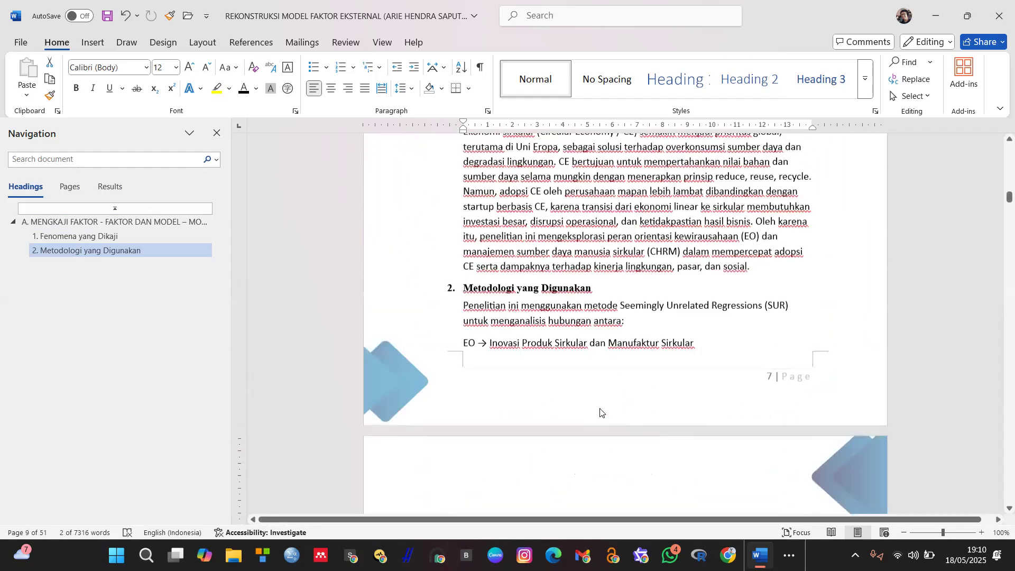
Copy the formatting of the "Metodologi yang Digunakan" heading onto the "Data Pendukung" subtitle on page 8 with Format Painter
{"action": "triple_click", "coordinate": [508, 295]}
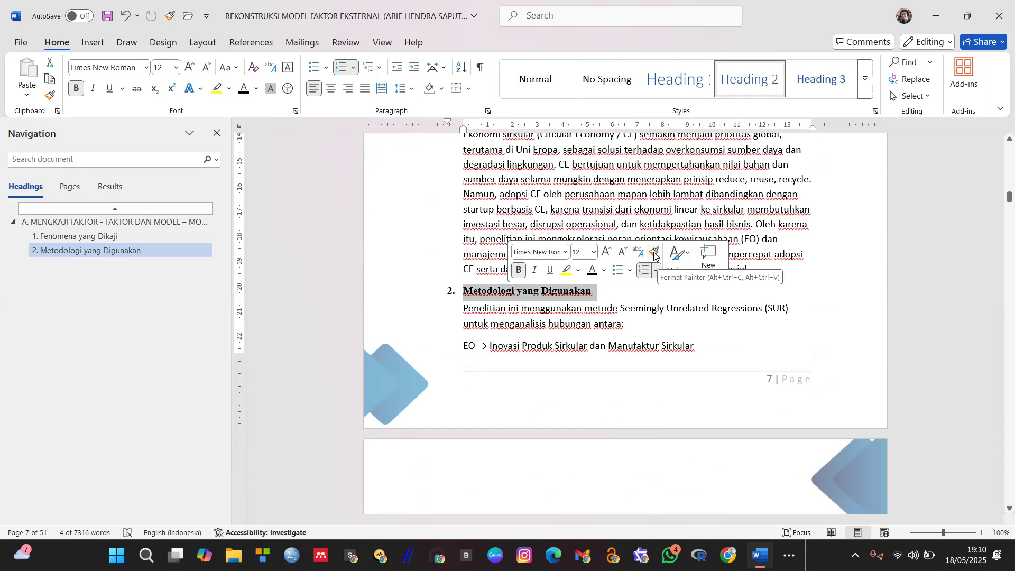
{"action": "left_click", "coordinate": [655, 255]}
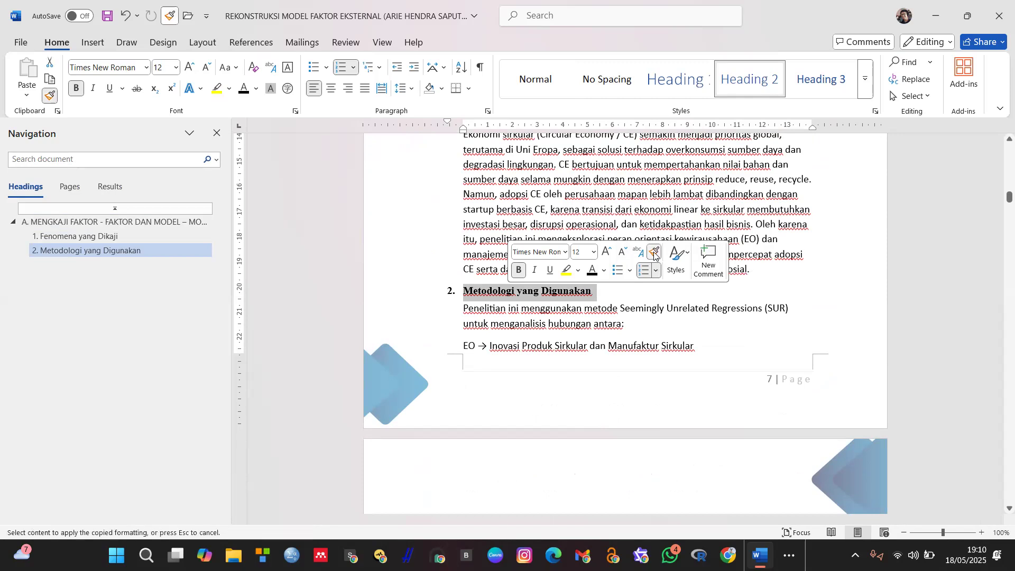
{"action": "scroll", "coordinate": [591, 399], "scroll_direction": "down", "scroll_amount": 5}
{"action": "scroll", "coordinate": [591, 400], "scroll_direction": "down", "scroll_amount": 2}
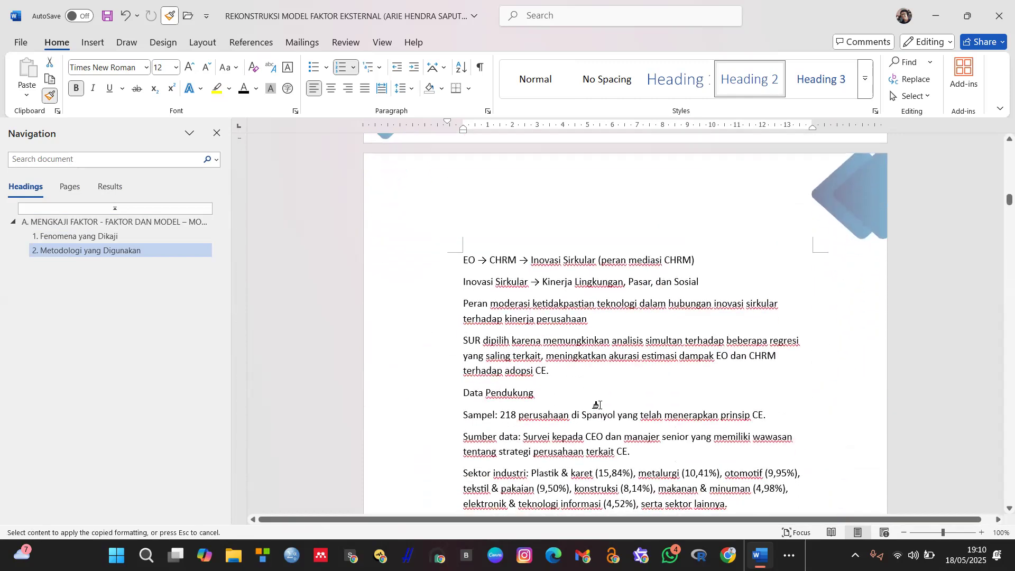
{"action": "scroll", "coordinate": [596, 403], "scroll_direction": "down", "scroll_amount": 2}
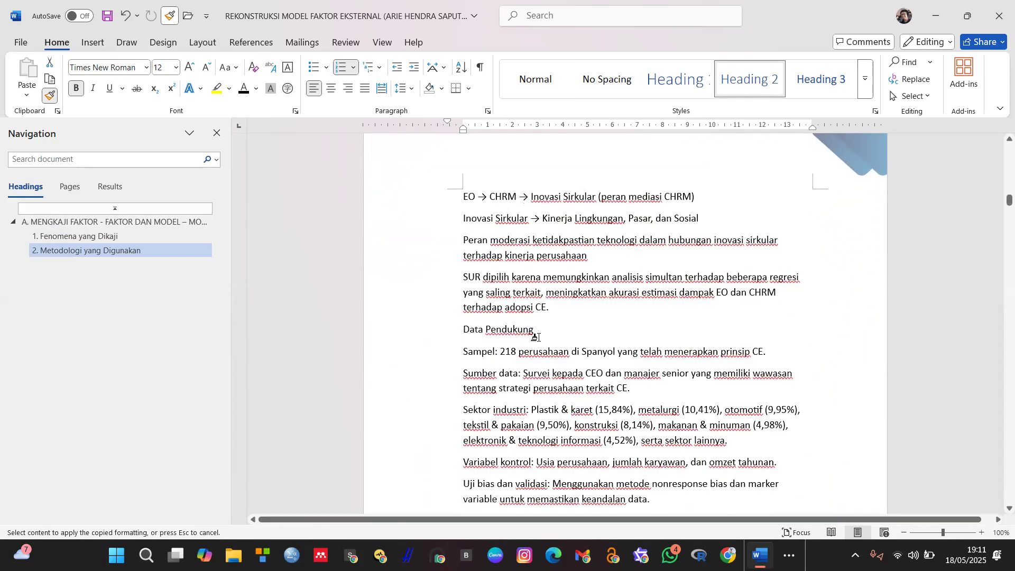
{"action": "left_click_drag", "start_coordinate": [534, 331], "coordinate": [448, 332]}
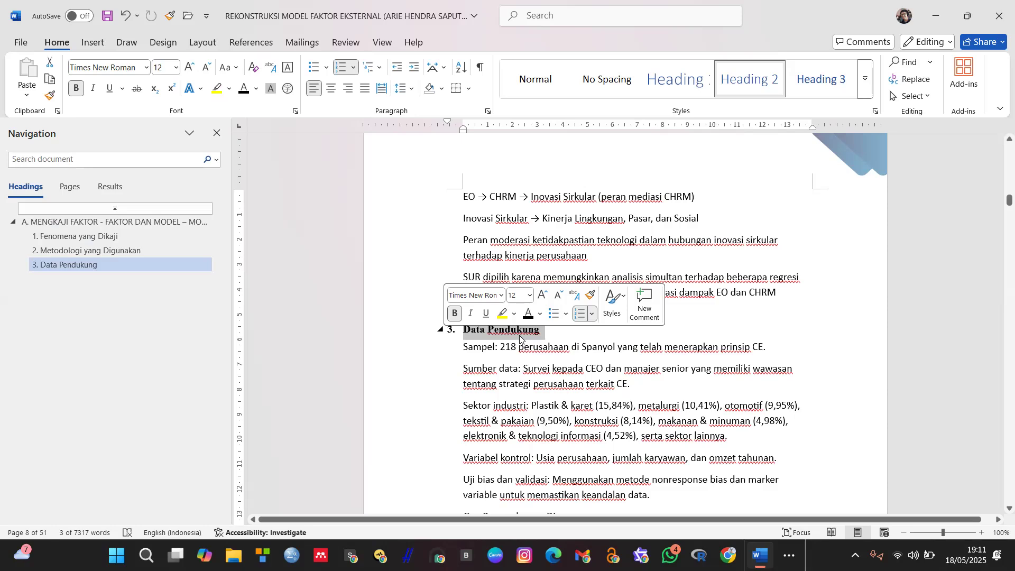
Copy the formatting of the "Data Pendukung" heading onto the "Gap Research yang Direspon" subtitle with Format Painter
{"action": "left_click", "coordinate": [591, 295]}
{"action": "scroll", "coordinate": [539, 403], "scroll_direction": "down", "scroll_amount": 2}
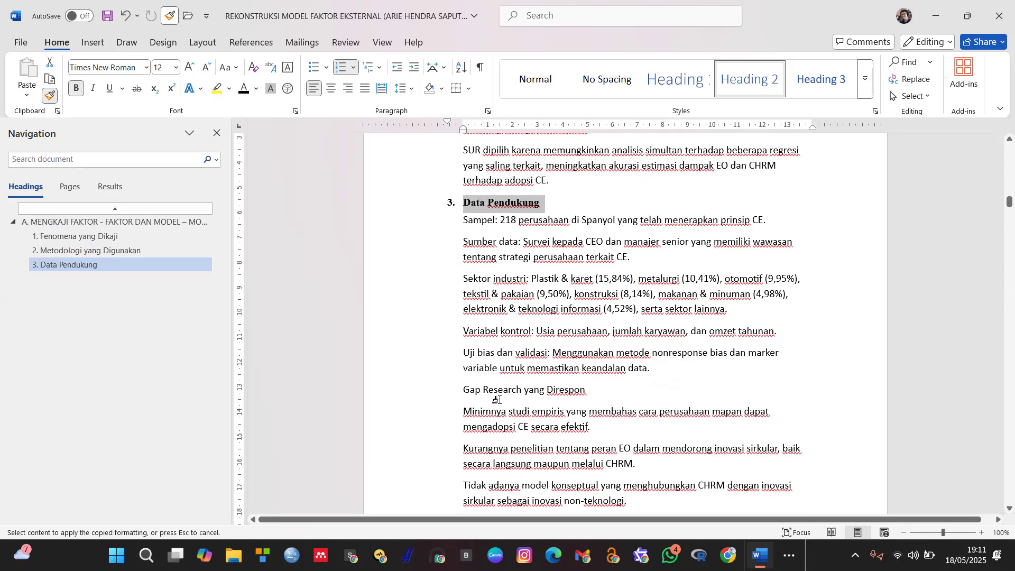
{"action": "left_click_drag", "start_coordinate": [588, 391], "coordinate": [468, 397]}
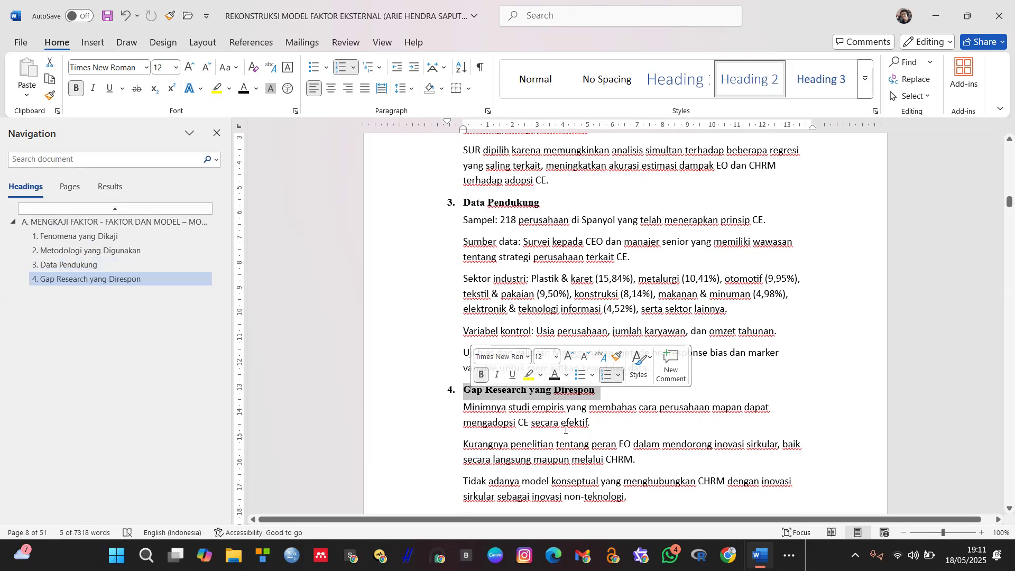
Copy the formatting of the "Gap Research yang Direspon" heading onto the "Hasil Penelitian" subtitle near the end of page 8 with Format Painter
{"action": "left_click", "coordinate": [616, 357]}
{"action": "scroll", "coordinate": [584, 436], "scroll_direction": "down", "scroll_amount": 3}
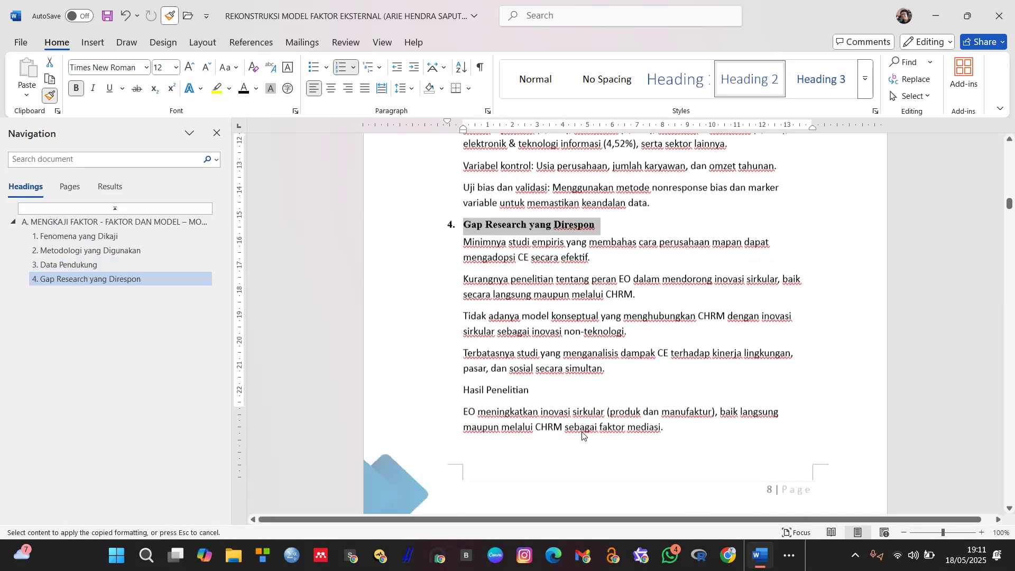
{"action": "scroll", "coordinate": [583, 435], "scroll_direction": "down", "scroll_amount": 1}
{"action": "left_click_drag", "start_coordinate": [530, 334], "coordinate": [459, 339]}
{"action": "left_click", "coordinate": [501, 354]}
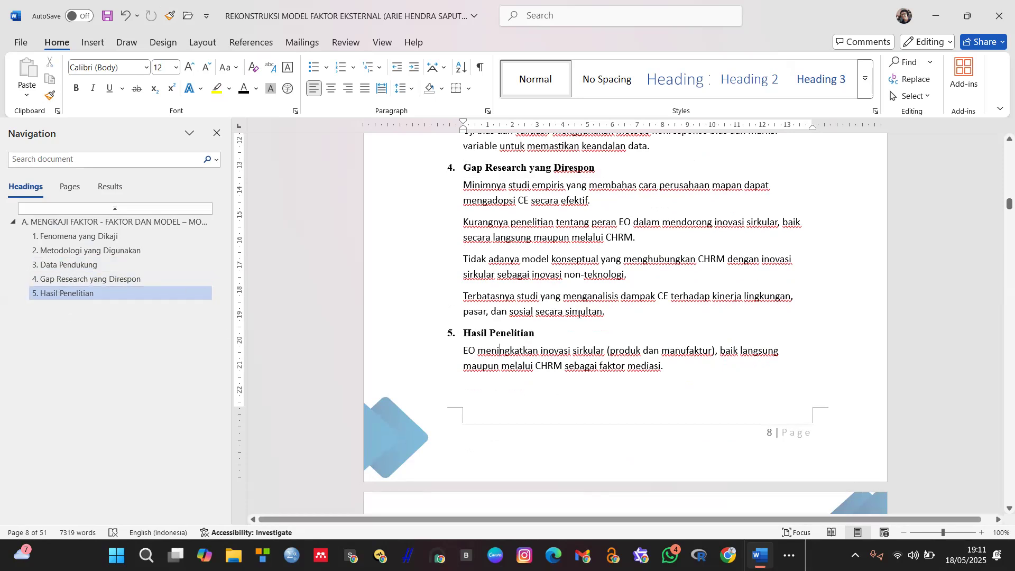
Apply the Heading 3 style to the subtitle "Model Analisis Lingkungan Industri yang Digunakan" on page 9
{"action": "scroll", "coordinate": [612, 409], "scroll_direction": "down", "scroll_amount": 5}
{"action": "scroll", "coordinate": [611, 409], "scroll_direction": "down", "scroll_amount": 5}
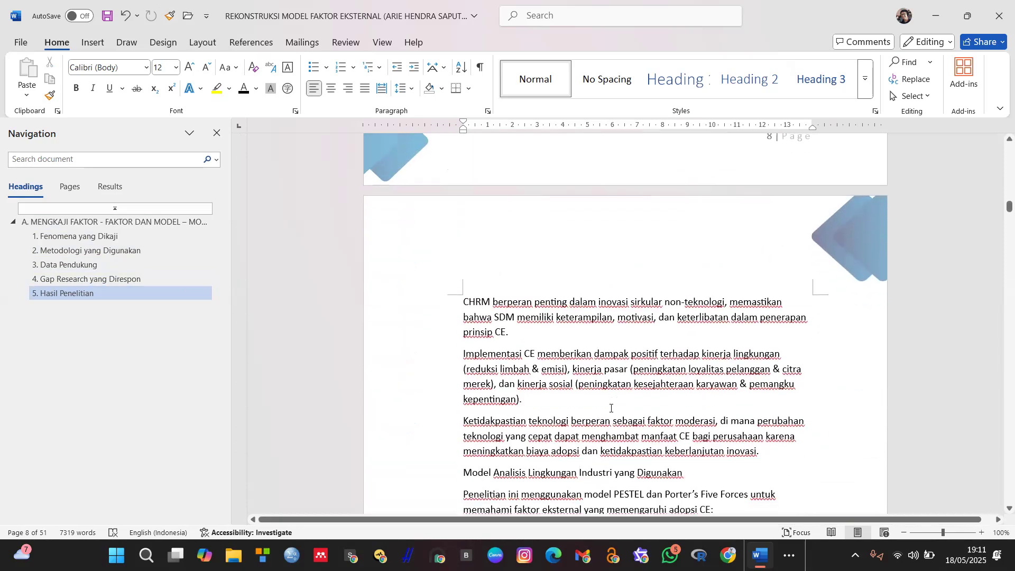
{"action": "scroll", "coordinate": [611, 408], "scroll_direction": "down", "scroll_amount": 3}
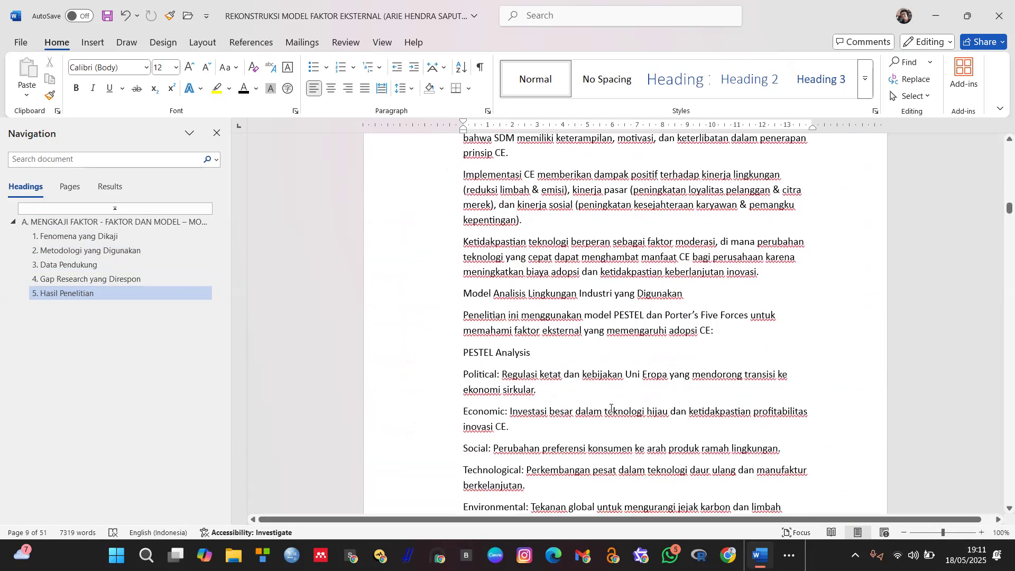
{"action": "scroll", "coordinate": [611, 408], "scroll_direction": "down", "scroll_amount": 10}
{"action": "scroll", "coordinate": [611, 412], "scroll_direction": "up", "scroll_amount": 15}
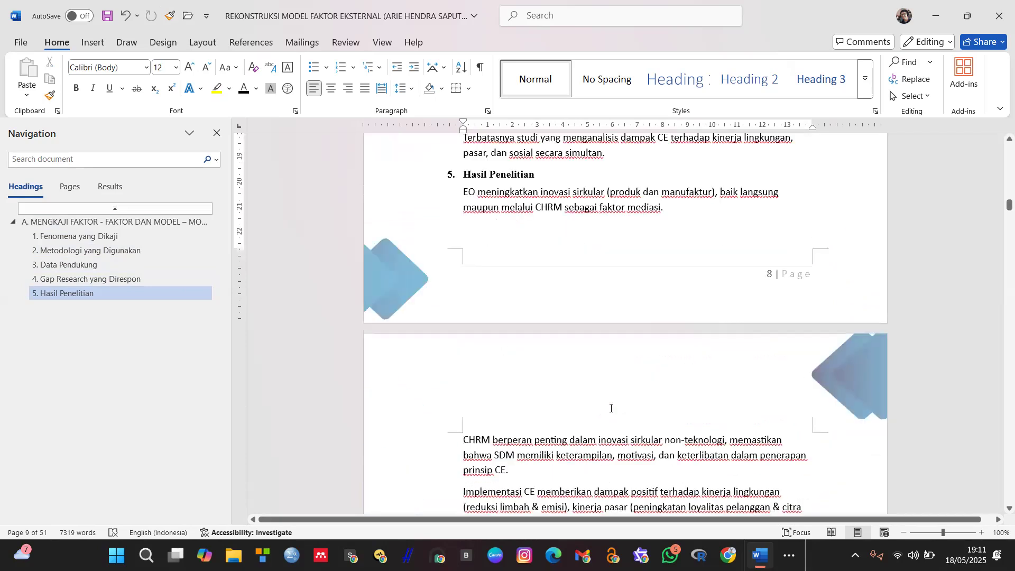
{"action": "scroll", "coordinate": [611, 408], "scroll_direction": "up", "scroll_amount": 1}
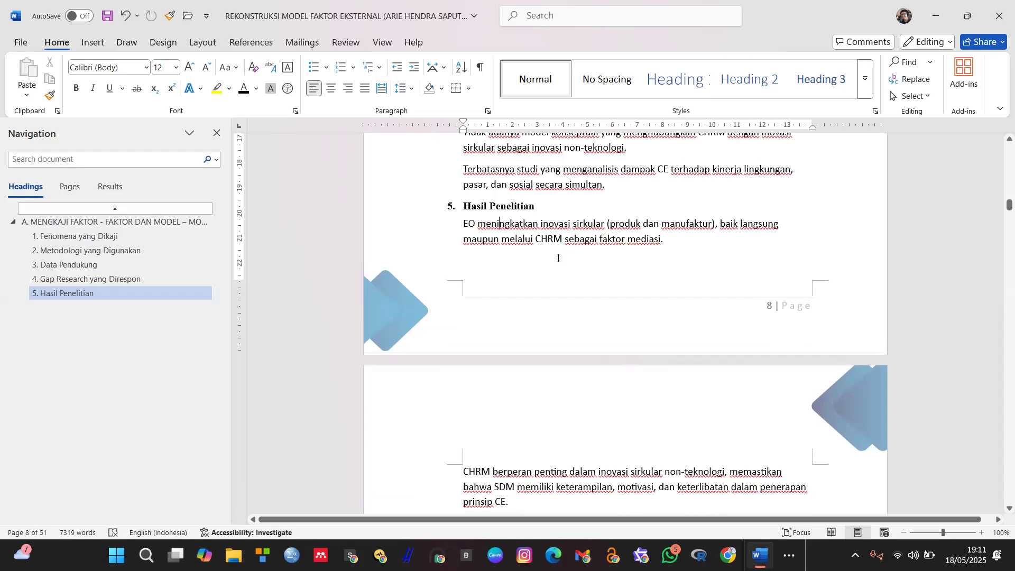
{"action": "scroll", "coordinate": [558, 259], "scroll_direction": "down", "scroll_amount": 6}
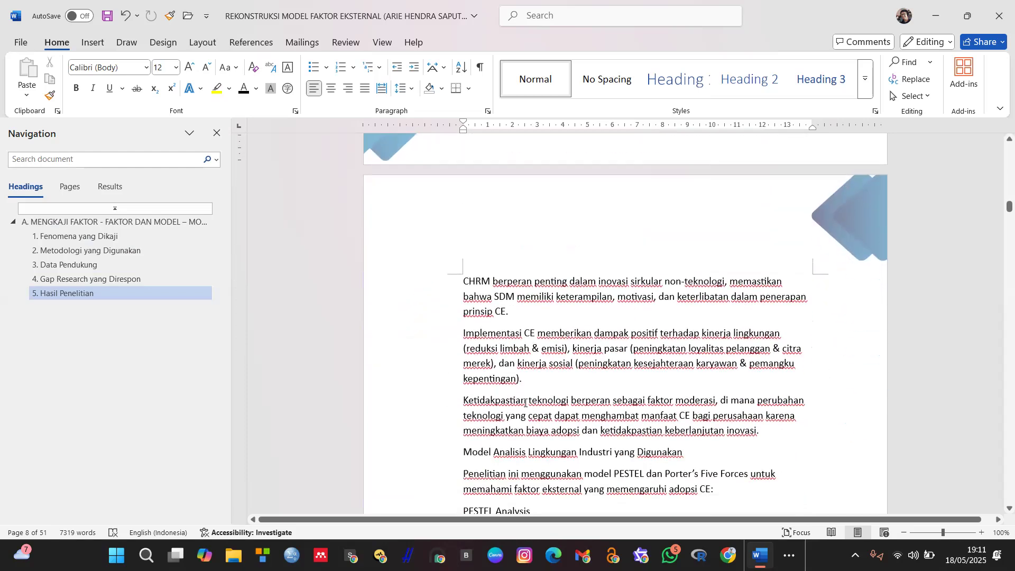
{"action": "scroll", "coordinate": [521, 401], "scroll_direction": "down", "scroll_amount": 3}
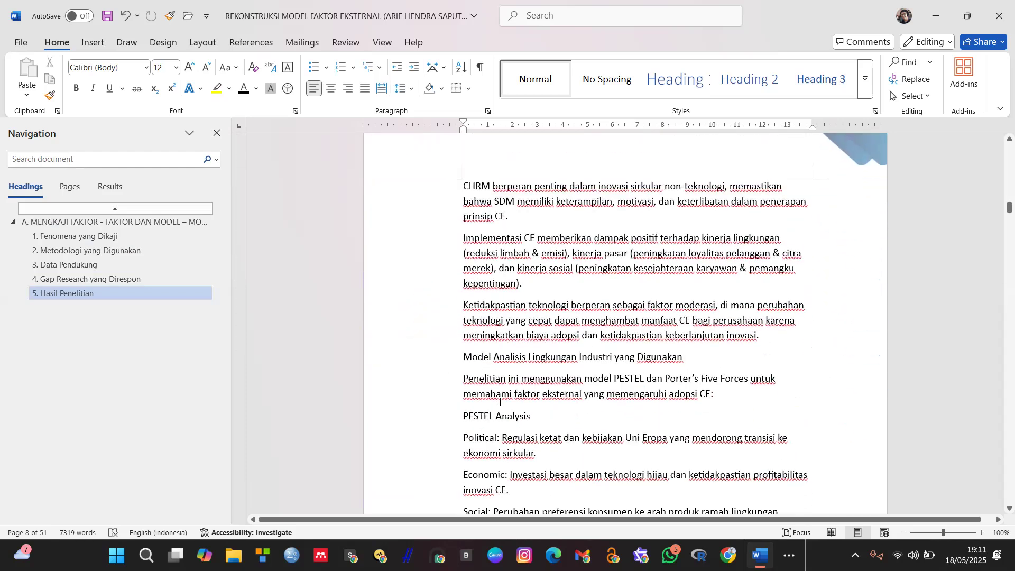
{"action": "triple_click", "coordinate": [506, 357]}
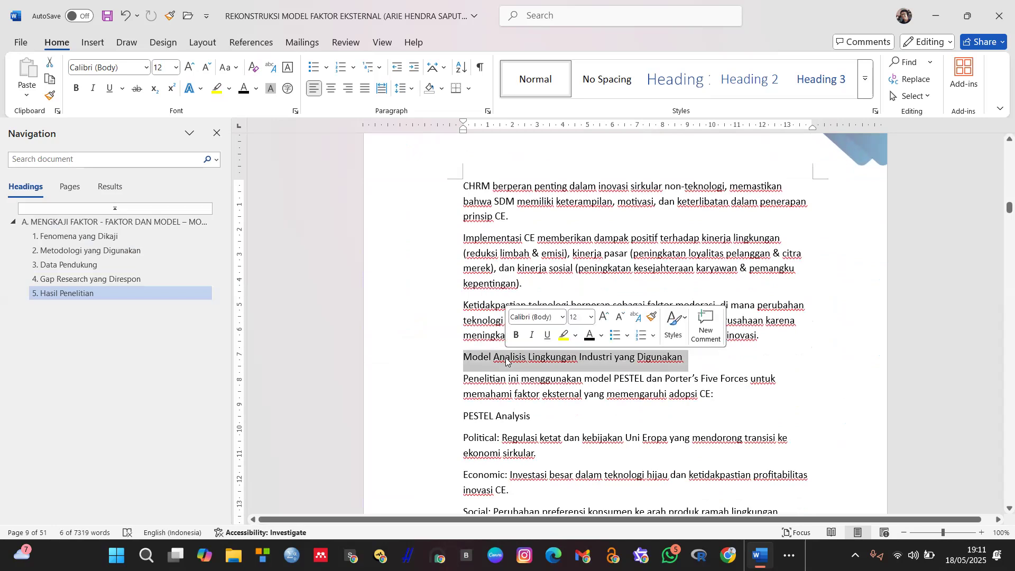
{"action": "left_click", "coordinate": [838, 93]}
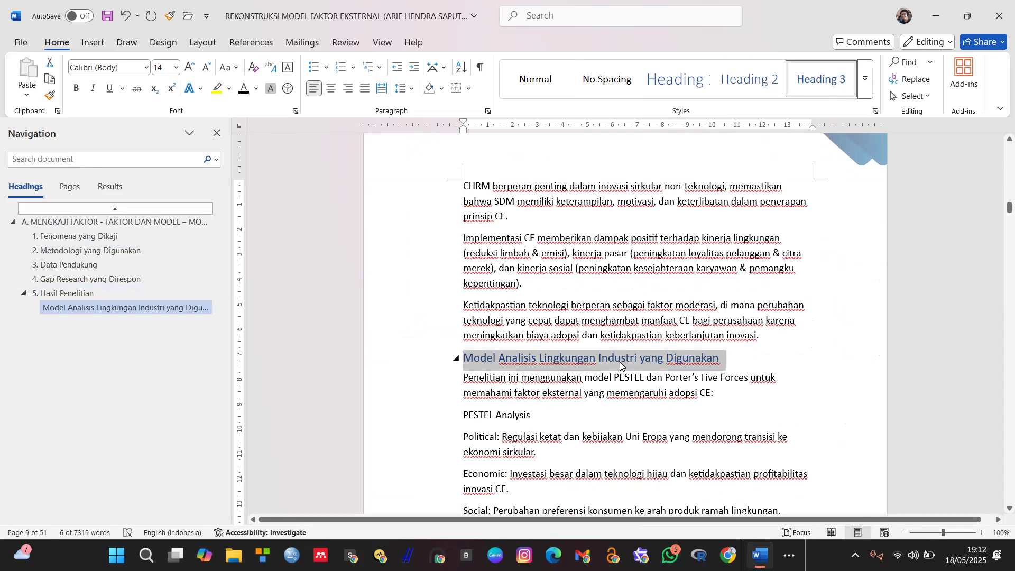
{"action": "left_click", "coordinate": [838, 93]}
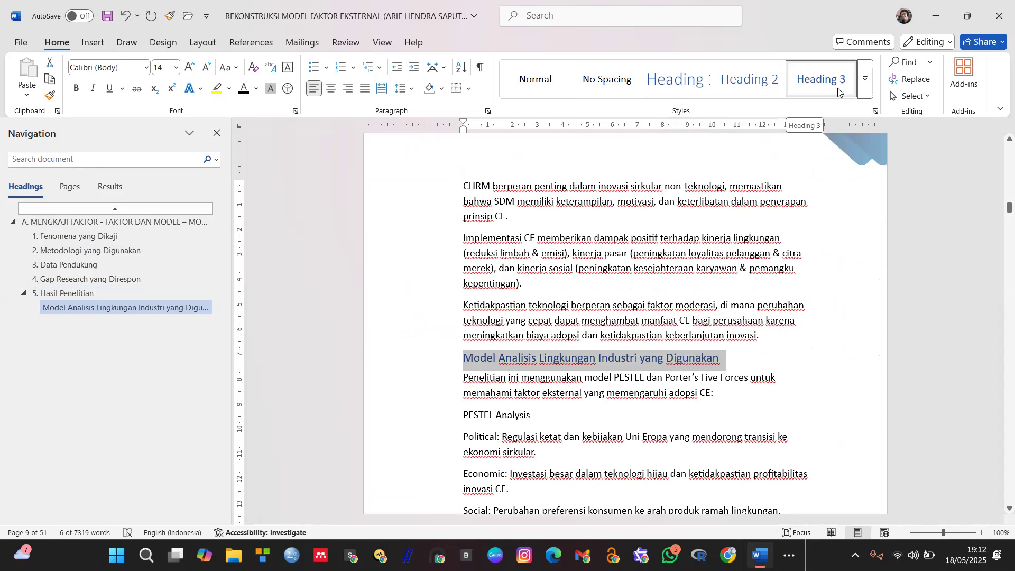
Set the "Model Analisis Lingkungan Industri yang Digunakan" heading to black Times New Roman 12 pt and number it in the a., b., c. format
{"action": "left_click", "coordinate": [147, 68]}
{"action": "left_click", "coordinate": [160, 193]}
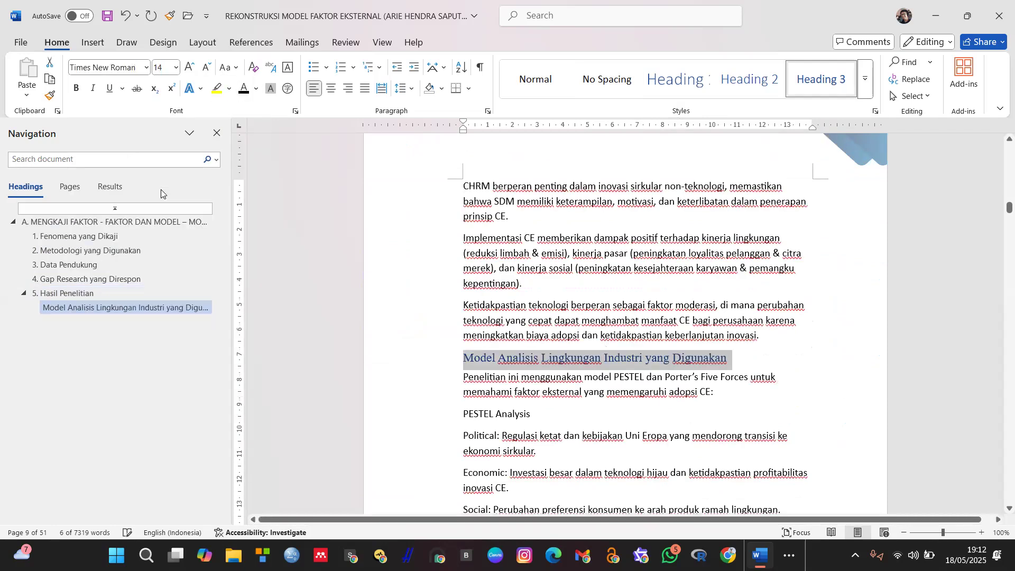
{"action": "left_click", "coordinate": [174, 68]}
{"action": "left_click", "coordinate": [169, 148]}
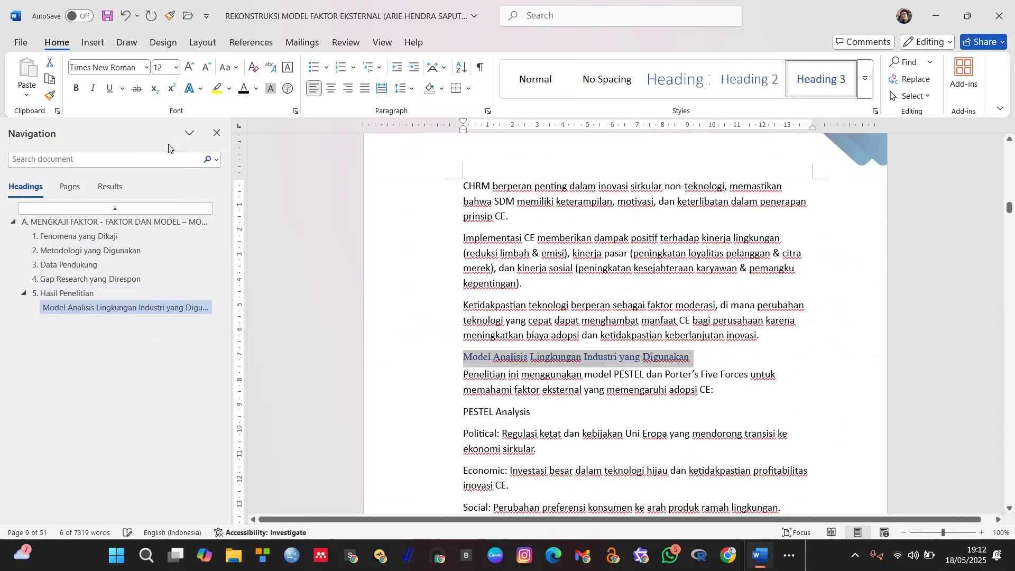
{"action": "left_click", "coordinate": [357, 68]}
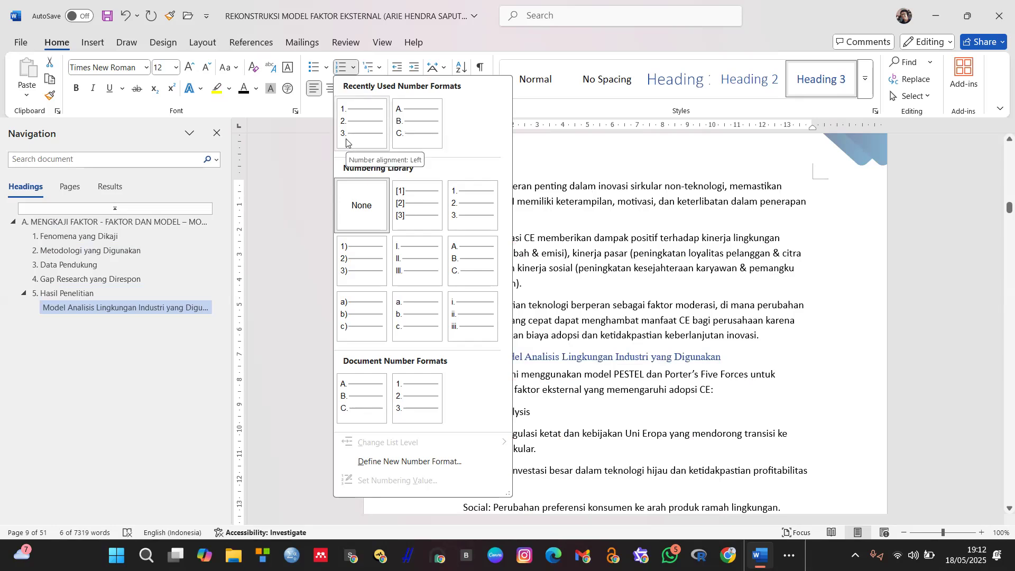
{"action": "left_click", "coordinate": [418, 314]}
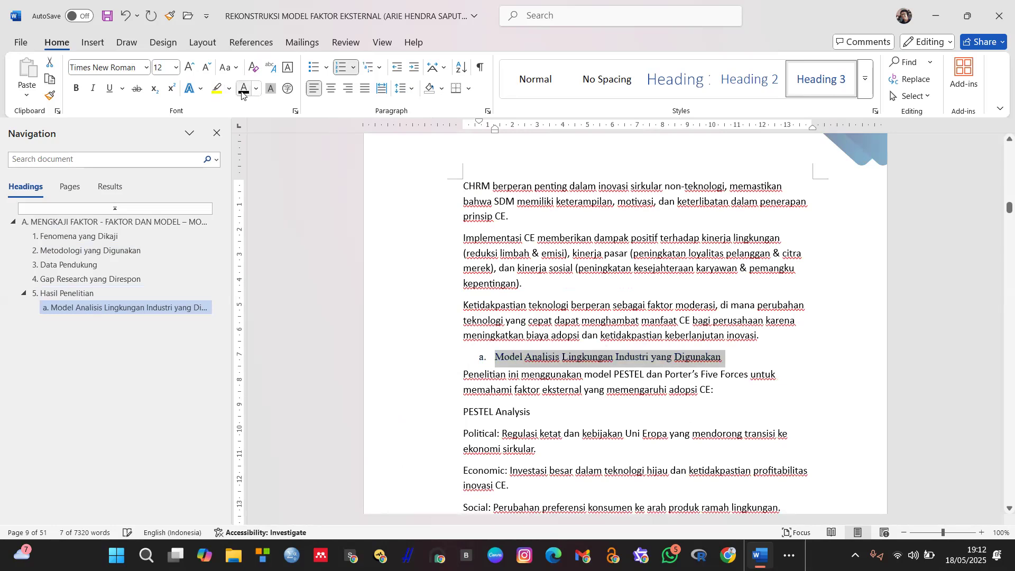
Make the "Model Analisis Lingkungan Industri yang Digunakan" heading bold and italic, and align its text with the body text's left margin
{"action": "key", "text": "ctrl+b"}
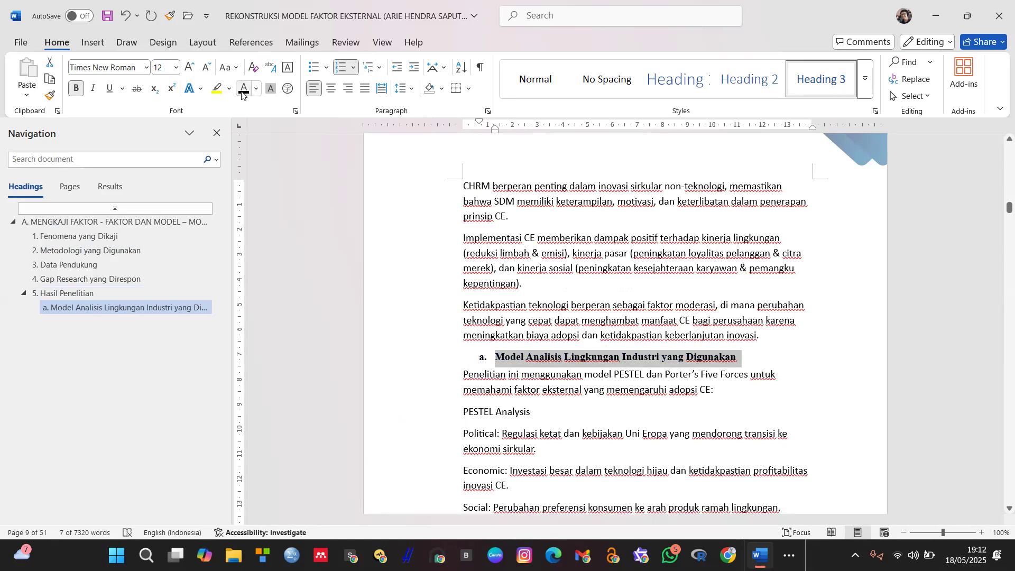
{"action": "key", "text": "ctrl+i"}
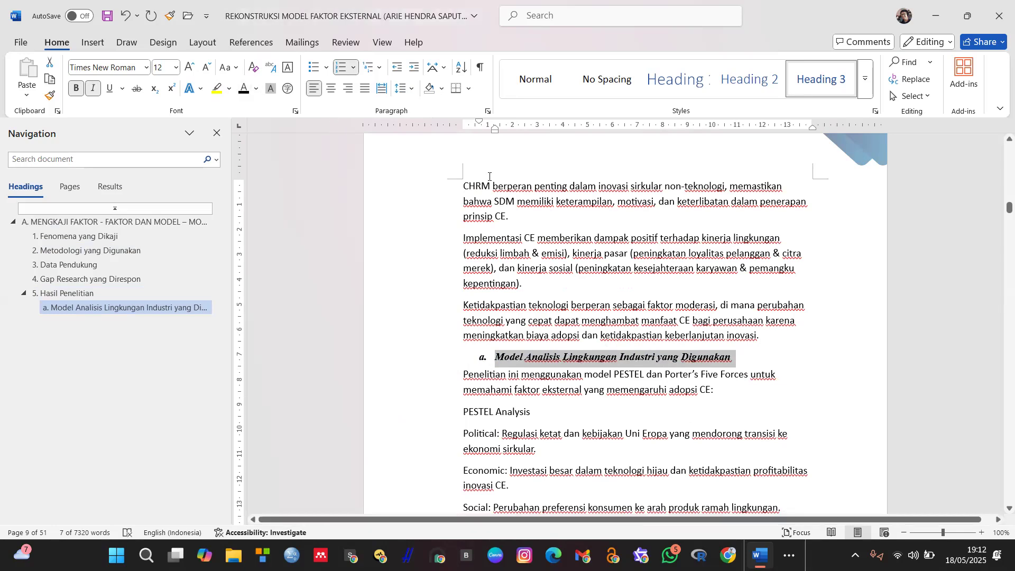
{"action": "left_click_drag", "start_coordinate": [494, 132], "coordinate": [463, 129]}
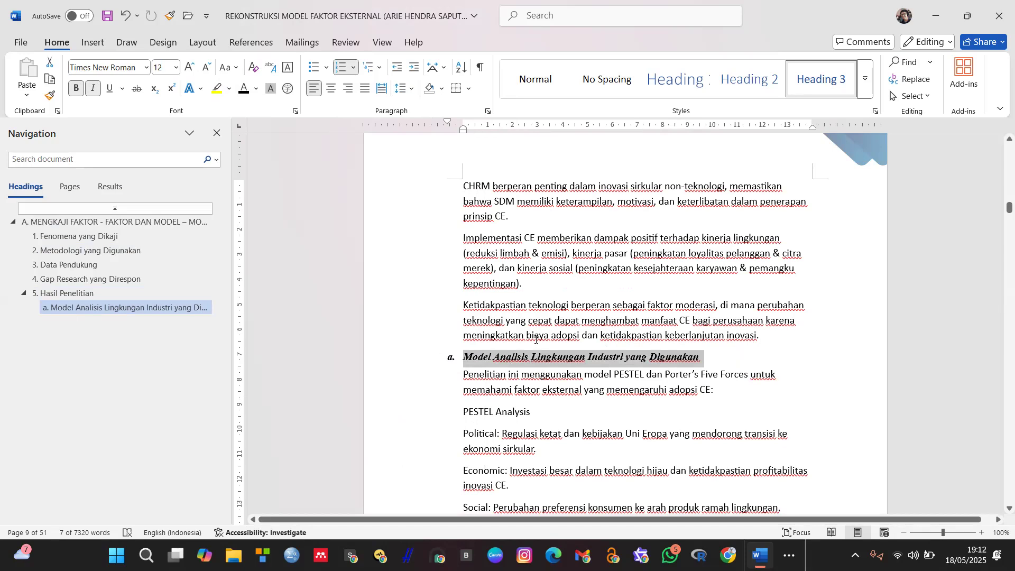
Copy the formatting of the "Model Analisis Lingkungan Industri yang Digunakan" heading onto the "PESTEL Analysis" subtitle with Format Painter
{"action": "left_click", "coordinate": [50, 96]}
{"action": "scroll", "coordinate": [610, 432], "scroll_direction": "down", "scroll_amount": 2}
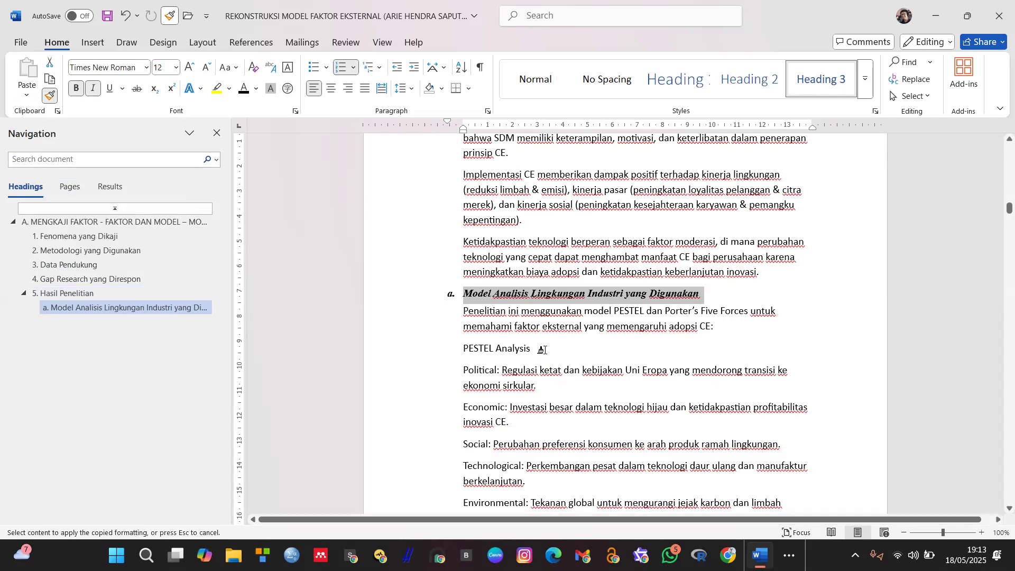
{"action": "left_click_drag", "start_coordinate": [542, 349], "coordinate": [461, 350]}
Copy the formatting of the "PESTEL Analysis" heading onto the "Porter's Five Forces" subtitle near the end of page 9 with Format Painter
{"action": "left_click", "coordinate": [606, 306]}
{"action": "scroll", "coordinate": [562, 456], "scroll_direction": "down", "scroll_amount": 5}
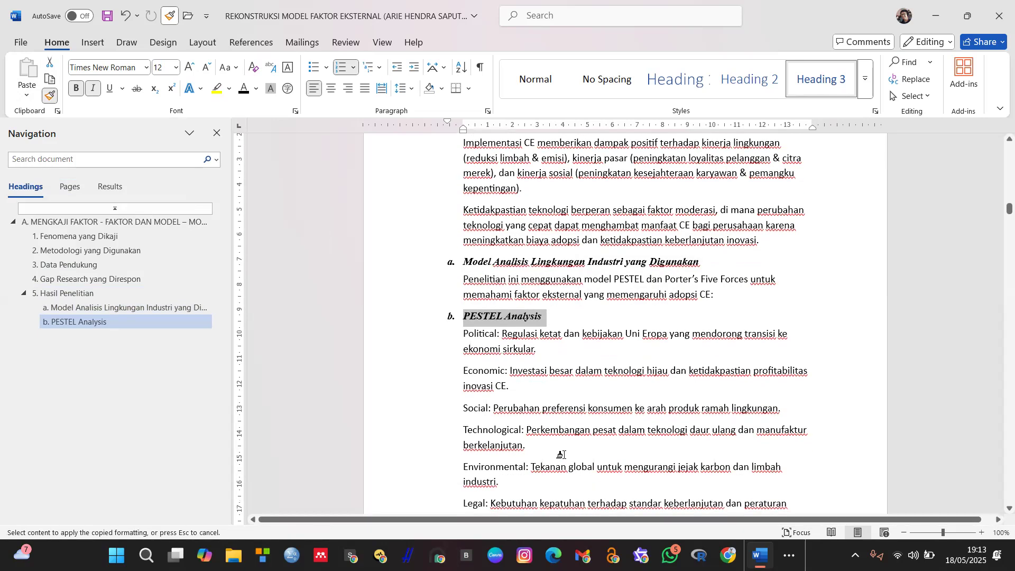
{"action": "left_click_drag", "start_coordinate": [550, 312], "coordinate": [446, 319]}
Restart the page numbering at 1 for the section with the "Metodologi yang Digunakan" heading, and close its footer
{"action": "scroll", "coordinate": [544, 375], "scroll_direction": "down", "scroll_amount": 10}
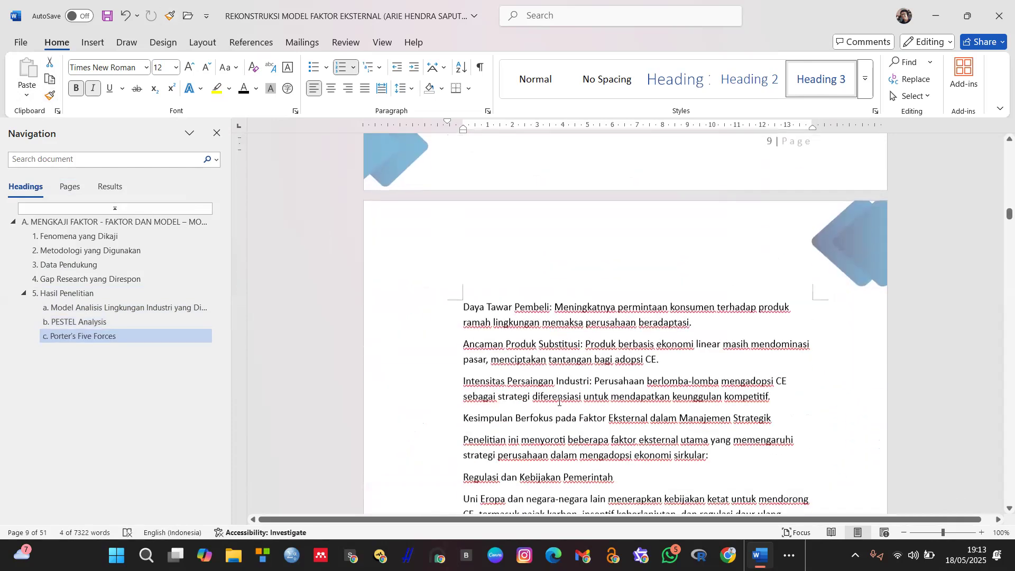
{"action": "scroll", "coordinate": [559, 406], "scroll_direction": "up", "scroll_amount": 20}
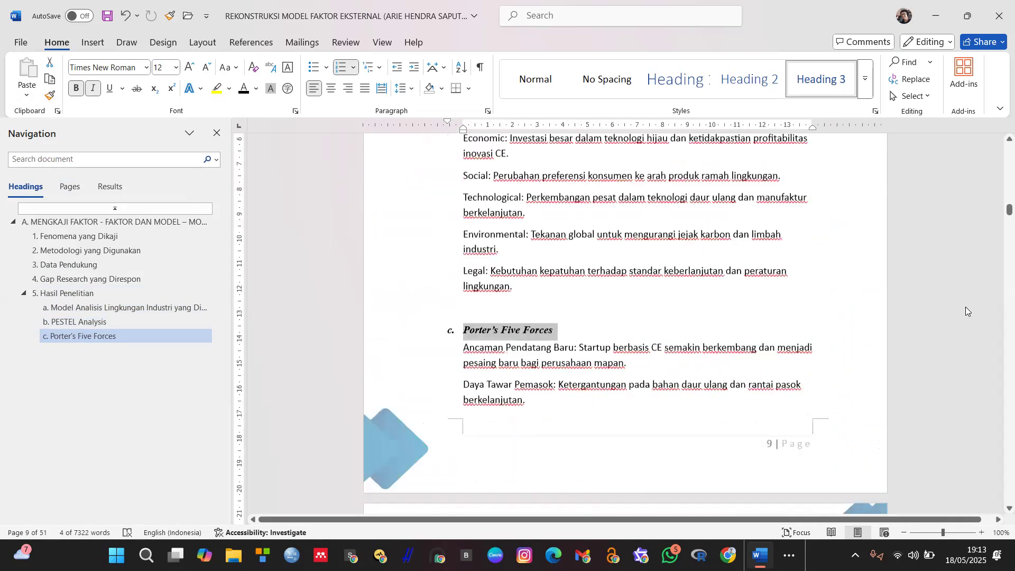
{"action": "scroll", "coordinate": [782, 429], "scroll_direction": "up", "scroll_amount": 10}
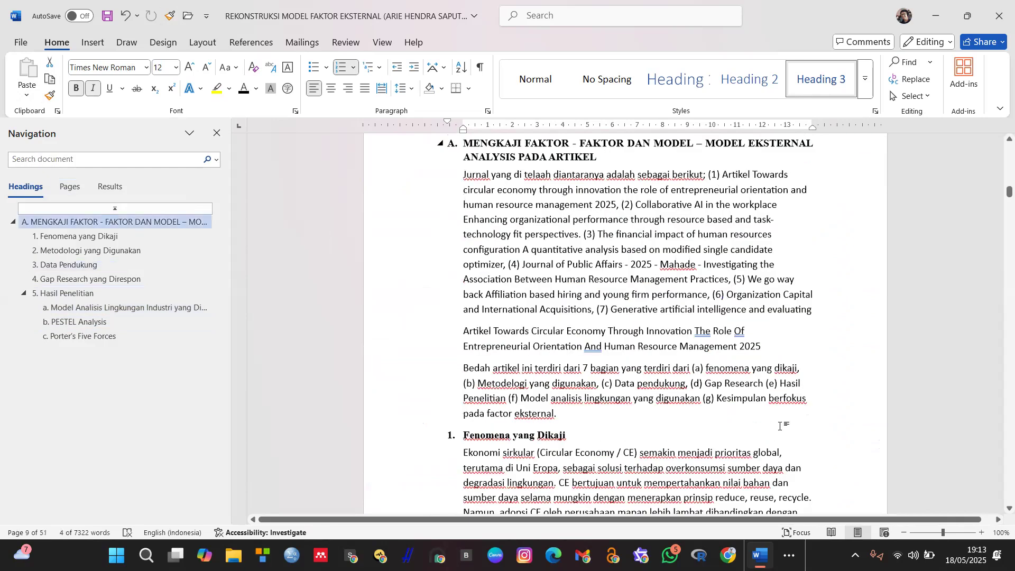
{"action": "scroll", "coordinate": [780, 426], "scroll_direction": "up", "scroll_amount": 10}
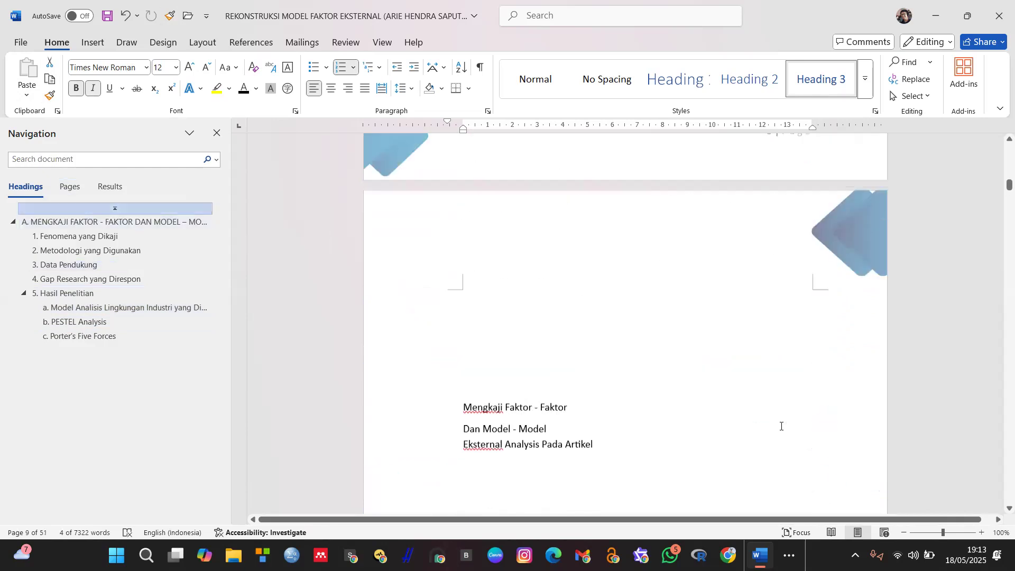
{"action": "scroll", "coordinate": [781, 427], "scroll_direction": "down", "scroll_amount": 10}
{"action": "scroll", "coordinate": [781, 429], "scroll_direction": "down", "scroll_amount": 8}
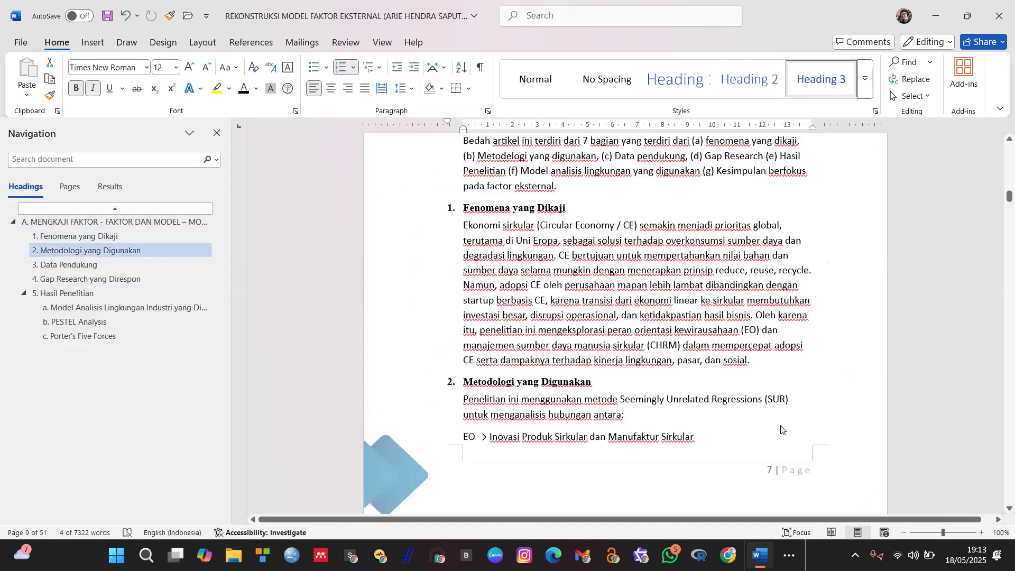
{"action": "double_click", "coordinate": [629, 325]}
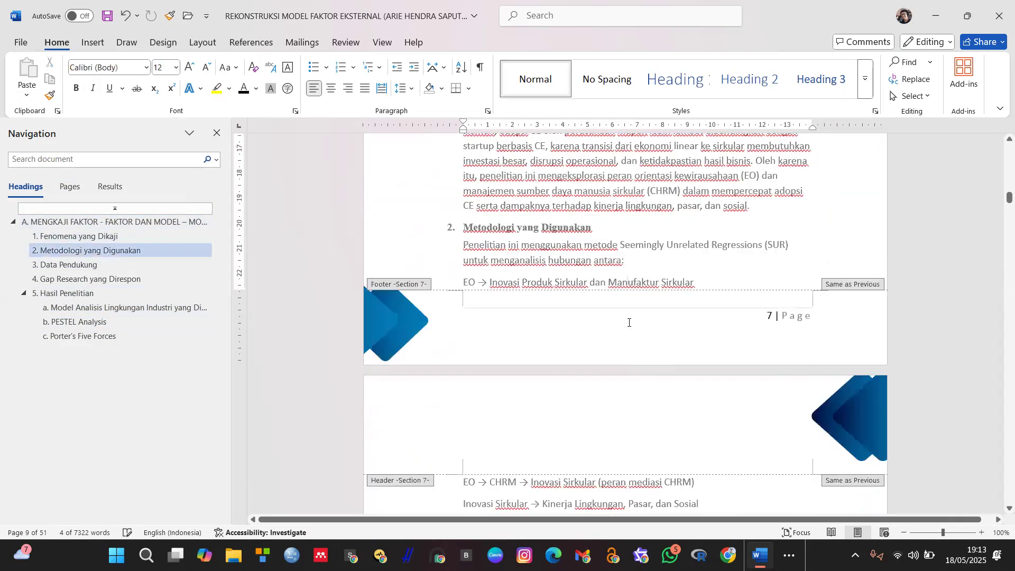
{"action": "left_click_drag", "start_coordinate": [817, 321], "coordinate": [747, 324]}
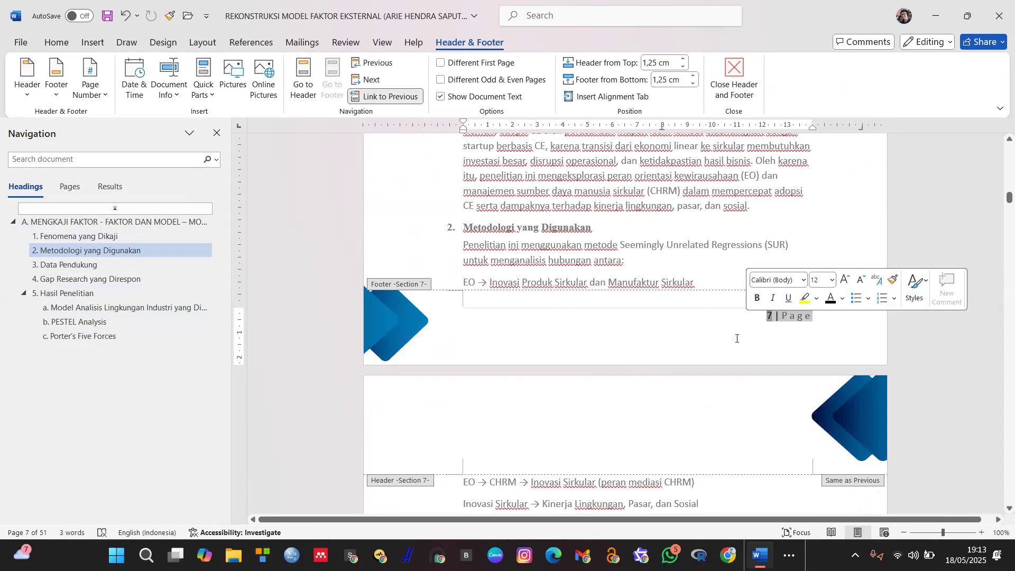
{"action": "left_click", "coordinate": [97, 93]}
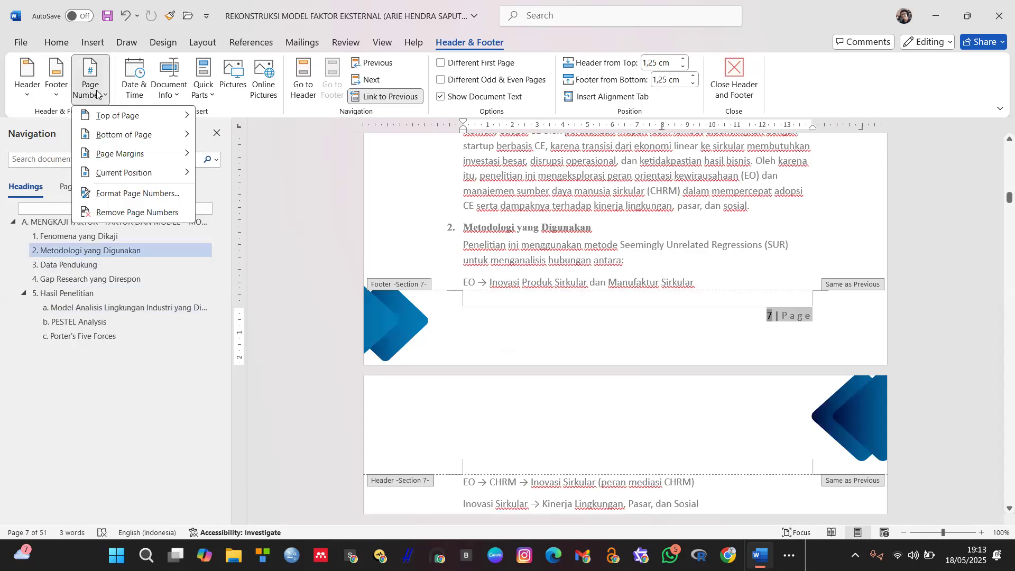
{"action": "left_click", "coordinate": [154, 195]}
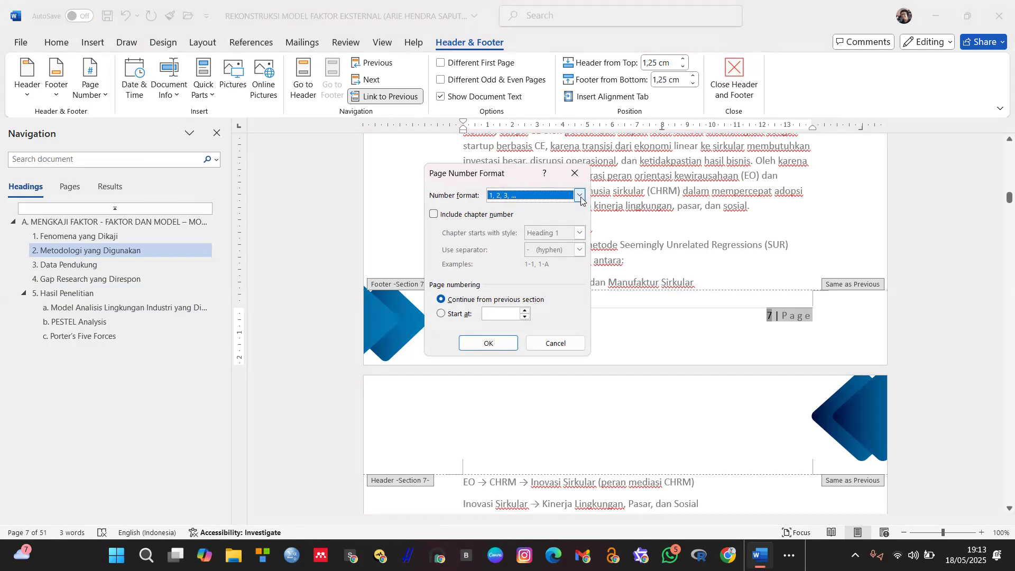
{"action": "left_click", "coordinate": [459, 315]}
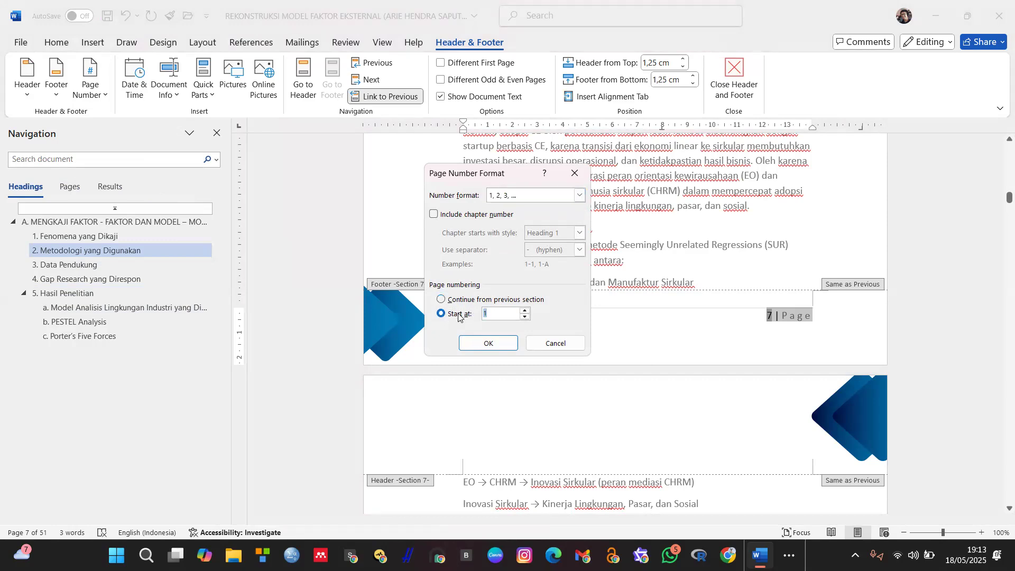
{"action": "left_click", "coordinate": [486, 344]}
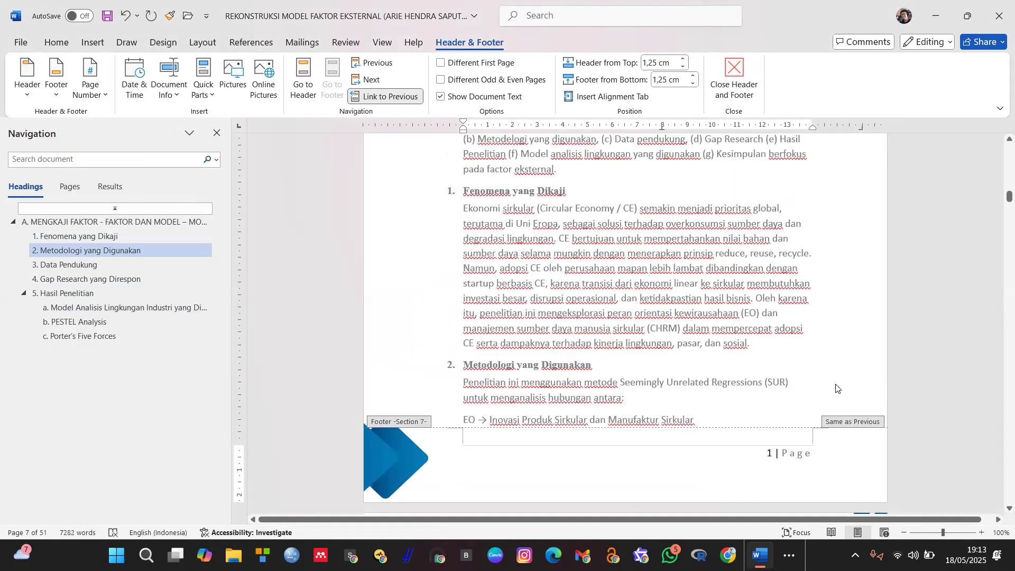
{"action": "double_click", "coordinate": [704, 393]}
Check the footer page numbers on the pages after the restarted numbering and on the front pages of the document
{"action": "scroll", "coordinate": [769, 328], "scroll_direction": "down", "scroll_amount": 3}
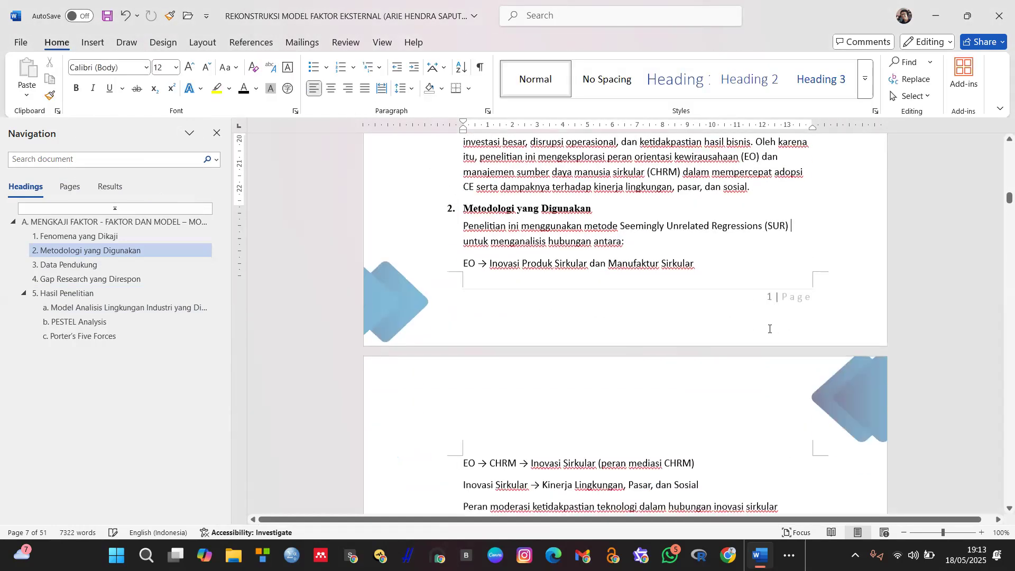
{"action": "scroll", "coordinate": [770, 329], "scroll_direction": "down", "scroll_amount": 12}
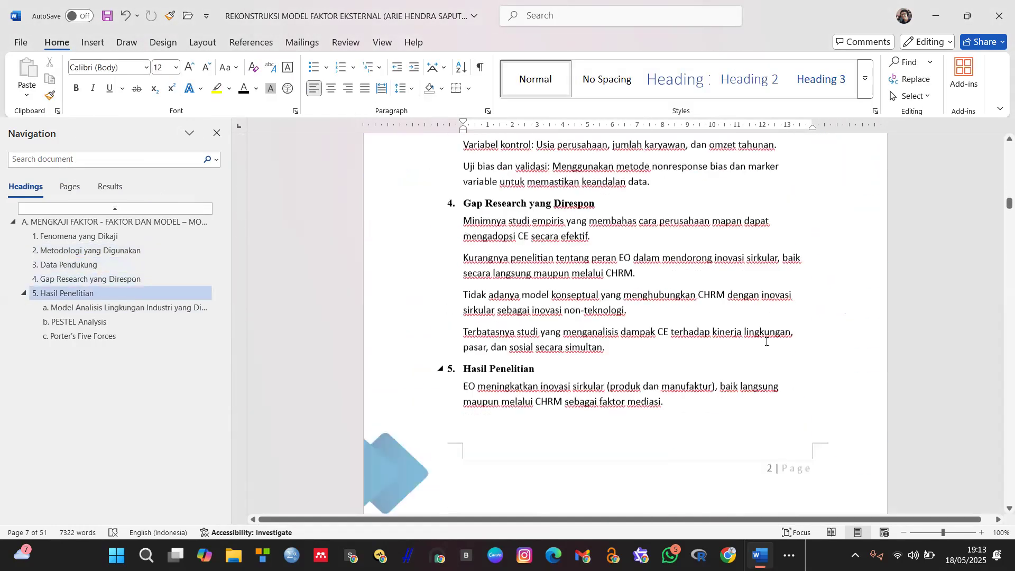
{"action": "scroll", "coordinate": [776, 376], "scroll_direction": "down", "scroll_amount": 4}
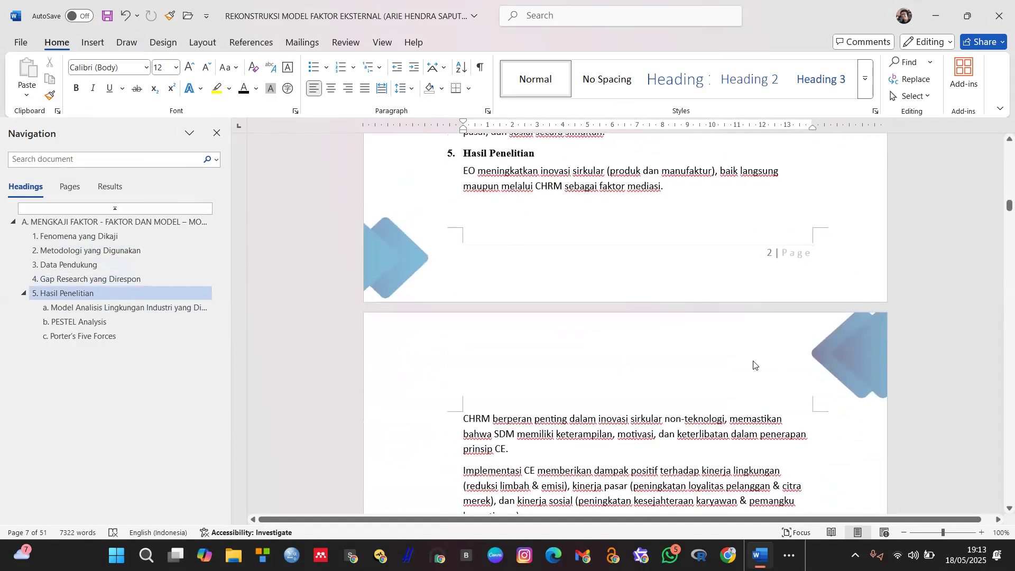
{"action": "scroll", "coordinate": [754, 365], "scroll_direction": "down", "scroll_amount": 8}
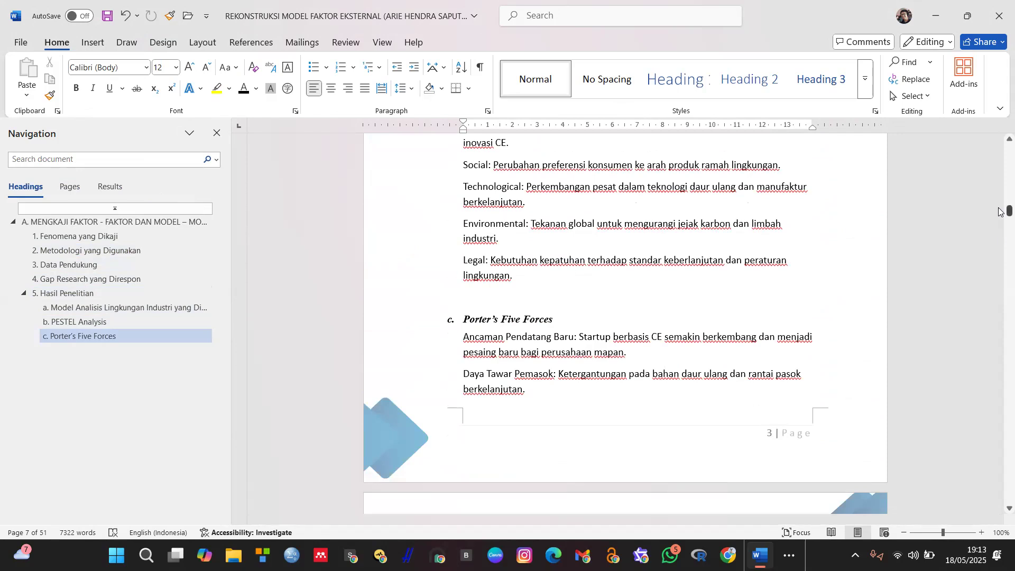
{"action": "key", "text": "ctrl+Home"}
{"action": "scroll", "coordinate": [740, 359], "scroll_direction": "down", "scroll_amount": 12}
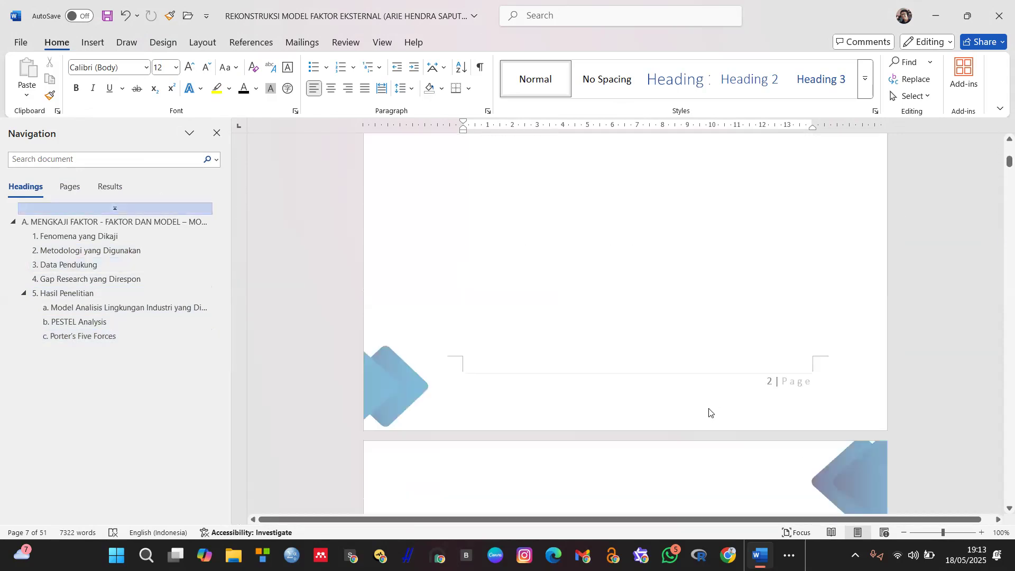
{"action": "scroll", "coordinate": [709, 410], "scroll_direction": "down", "scroll_amount": 7}
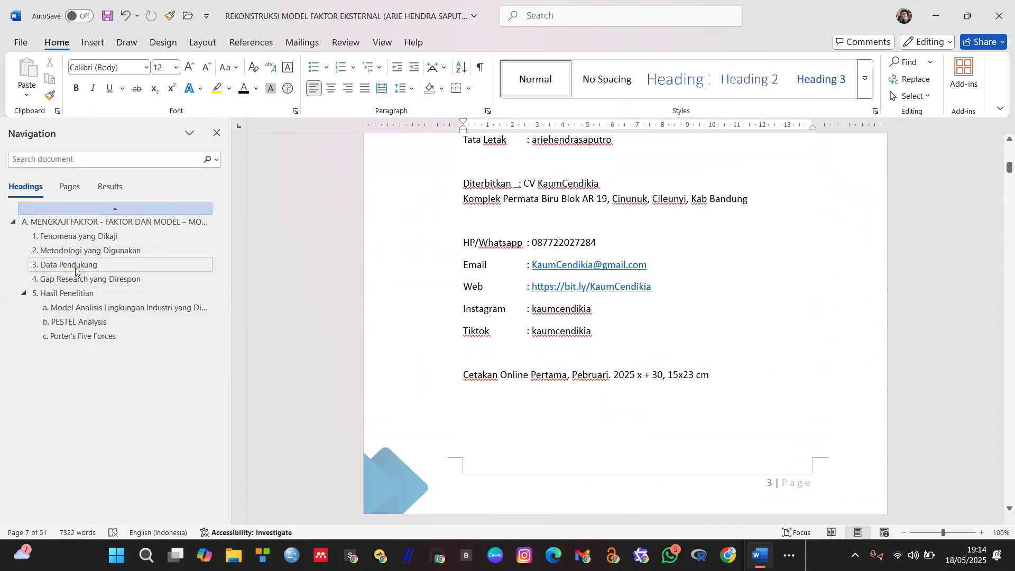
Insert an Automatic Table 1 table of contents on a new line below "DAFTAR ISI" and delete its "Contents" title
{"action": "scroll", "coordinate": [637, 411], "scroll_direction": "down", "scroll_amount": 4}
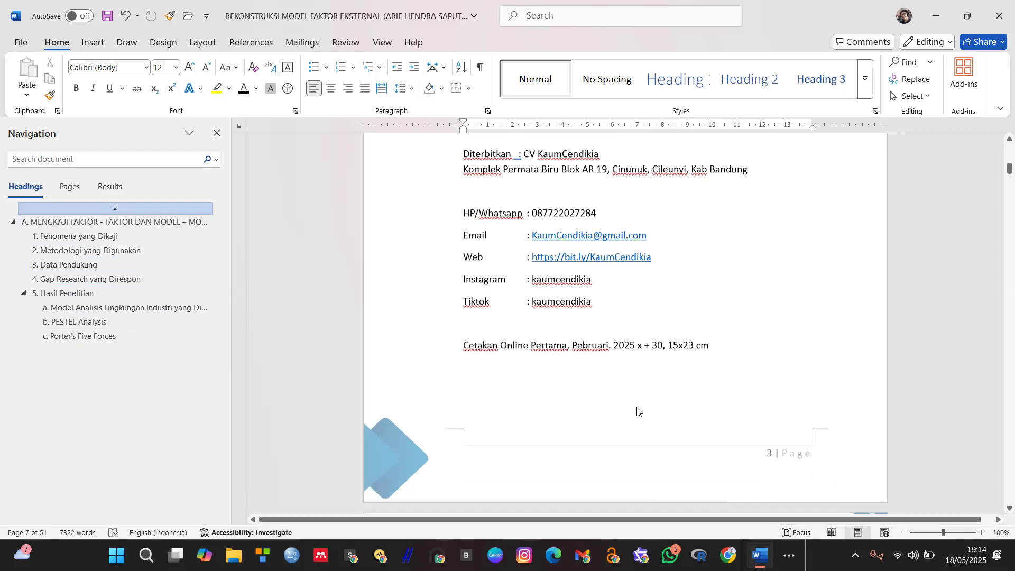
{"action": "scroll", "coordinate": [637, 408], "scroll_direction": "down", "scroll_amount": 3}
{"action": "scroll", "coordinate": [635, 410], "scroll_direction": "down", "scroll_amount": 10}
{"action": "scroll", "coordinate": [635, 410], "scroll_direction": "up", "scroll_amount": 5}
{"action": "left_click", "coordinate": [527, 259]}
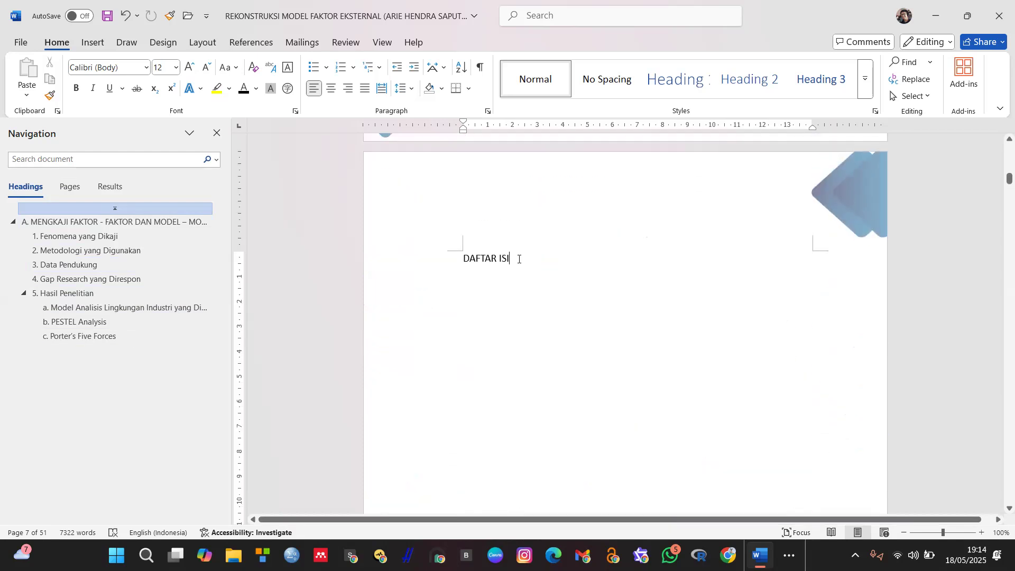
{"action": "key", "text": "Return"}
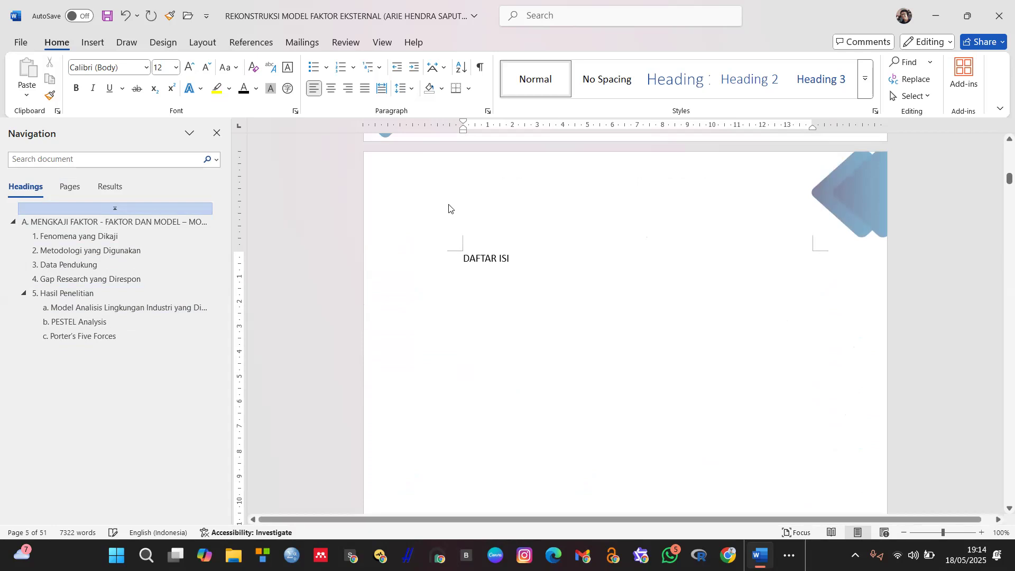
{"action": "left_click", "coordinate": [256, 47]}
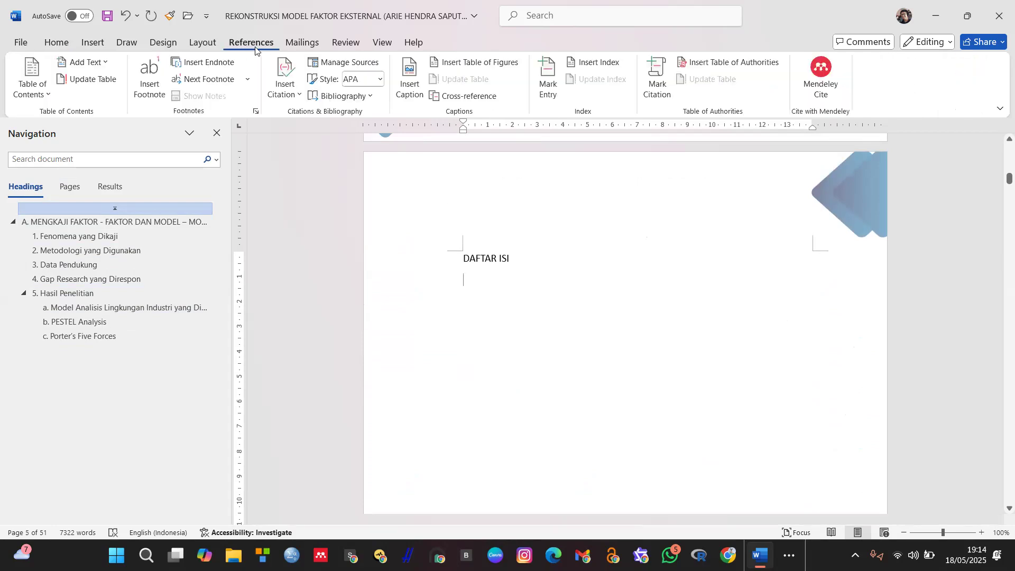
{"action": "left_click", "coordinate": [40, 92]}
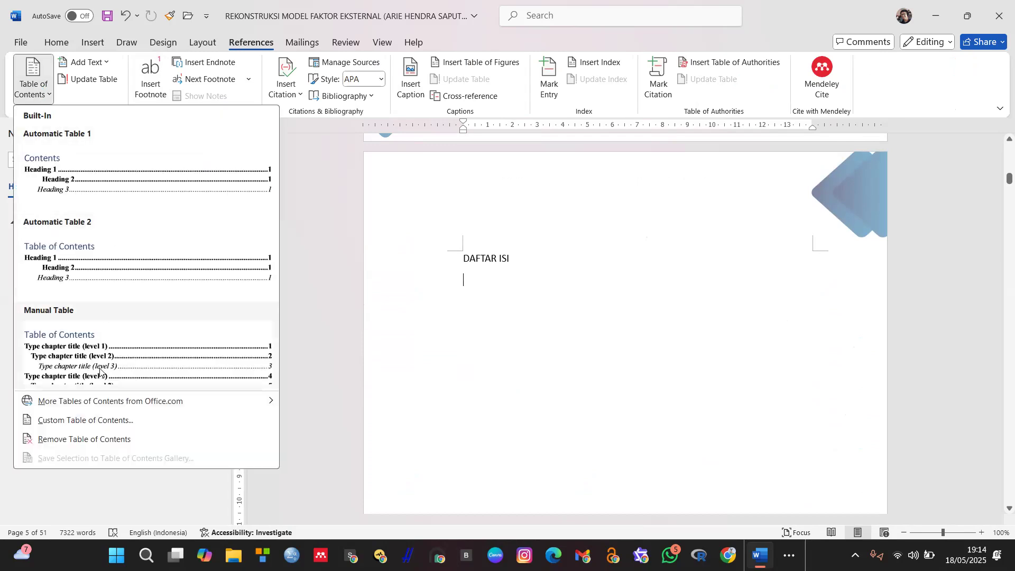
{"action": "left_click", "coordinate": [138, 172]}
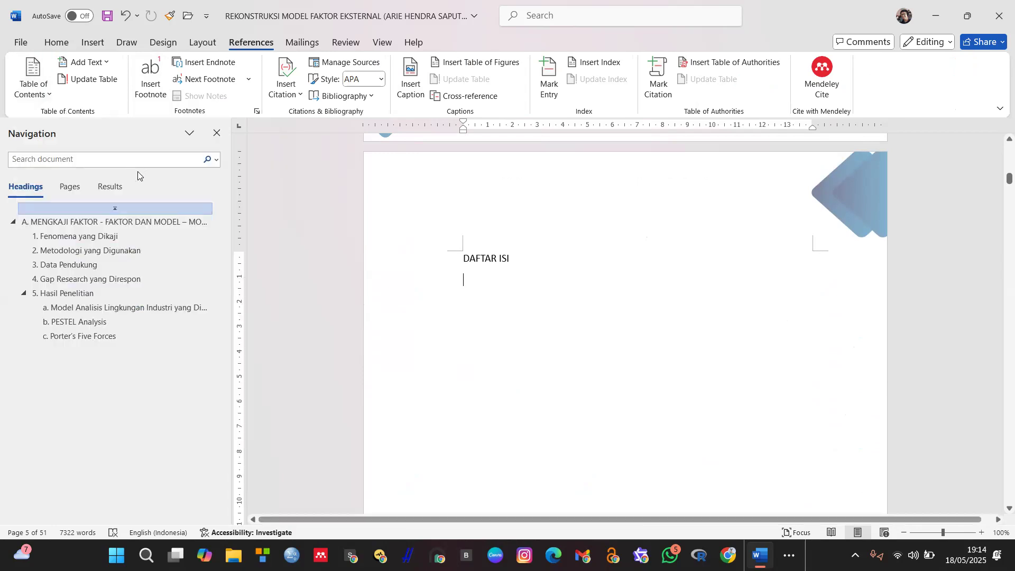
{"action": "left_click_drag", "start_coordinate": [521, 285], "coordinate": [467, 287]}
{"action": "key", "text": "BackSpace"}
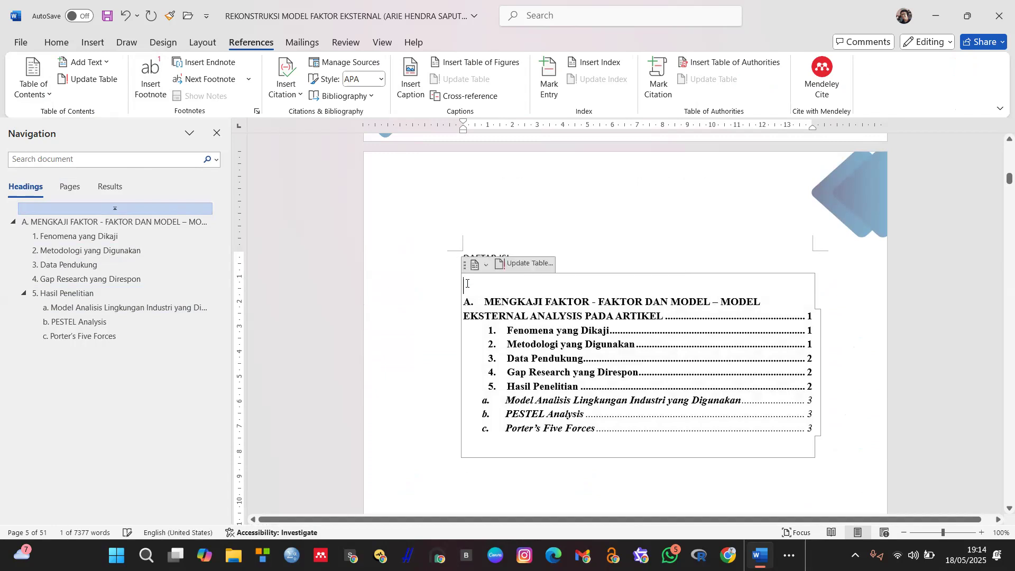
Examine the entries and page numbers in the inserted table of contents
{"action": "left_click_drag", "start_coordinate": [814, 385], "coordinate": [662, 368]}
{"action": "left_click", "coordinate": [556, 478]}
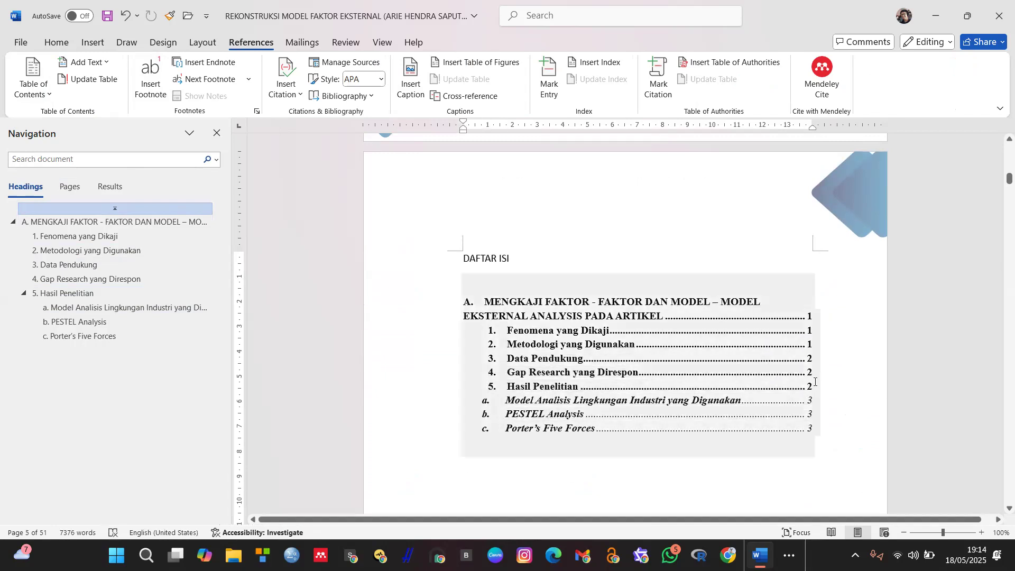
{"action": "left_click_drag", "start_coordinate": [814, 431], "coordinate": [601, 386]}
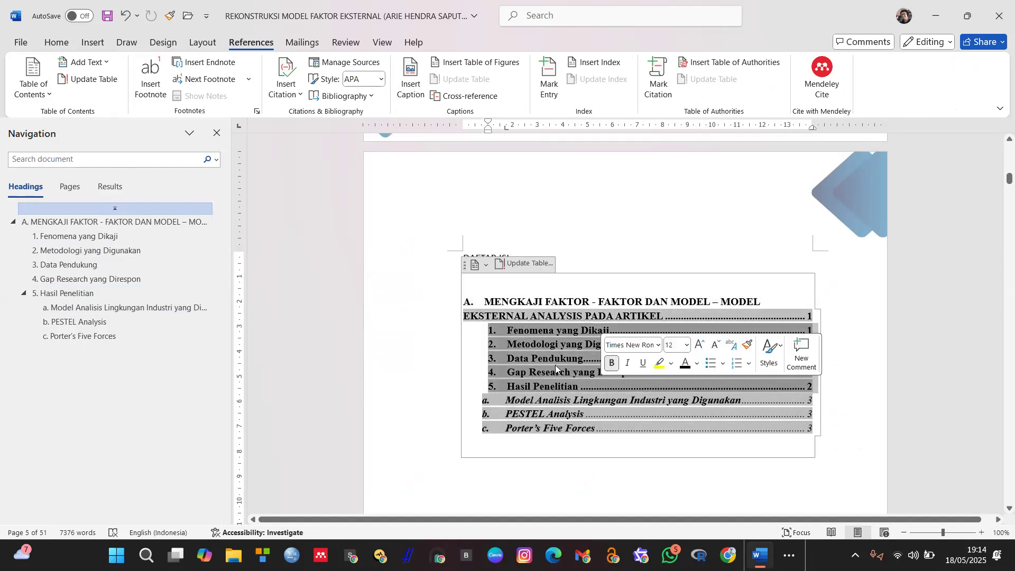
{"action": "left_click", "coordinate": [409, 365]}
{"action": "left_click", "coordinate": [817, 349]}
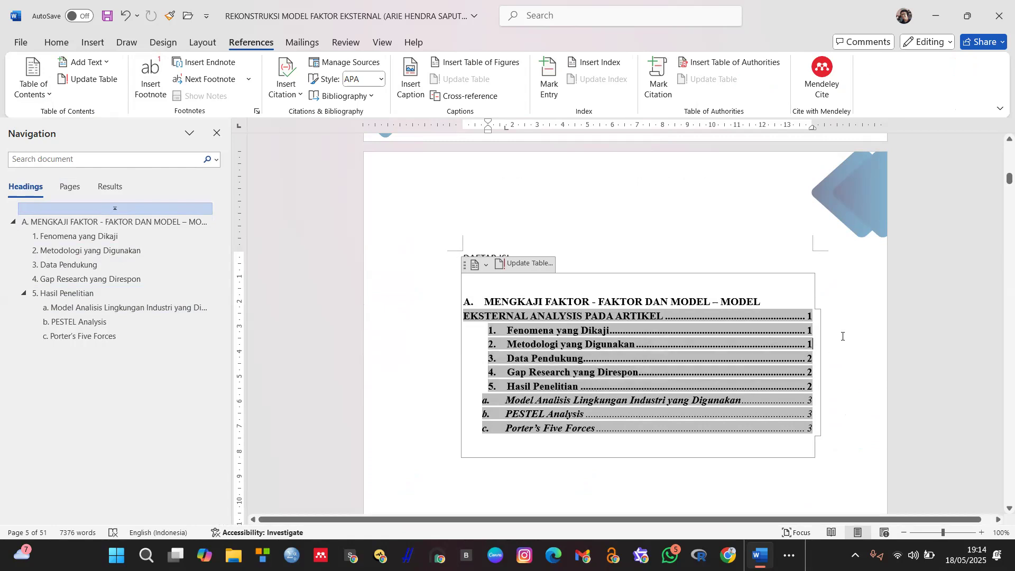
{"action": "left_click", "coordinate": [646, 233]}
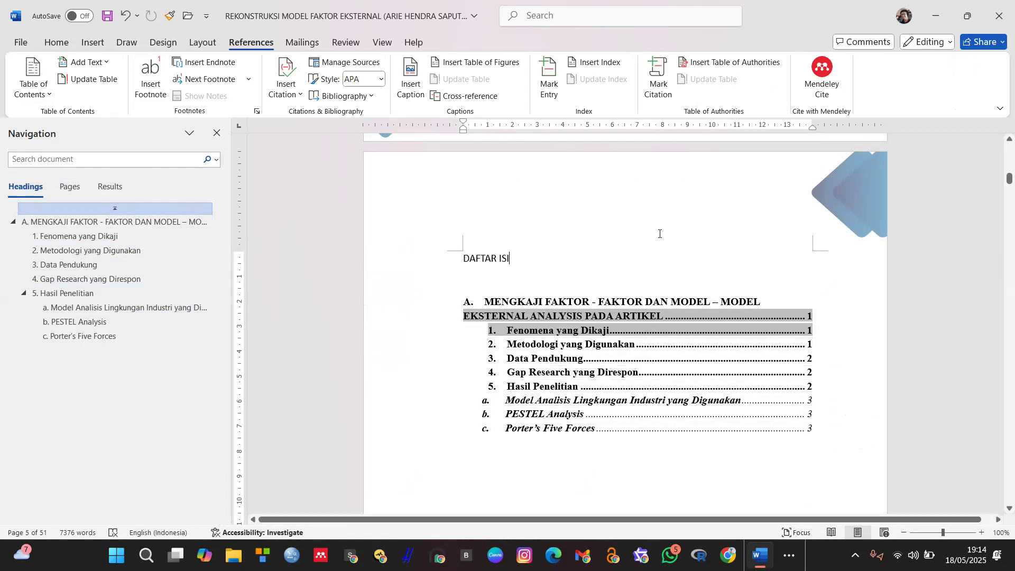